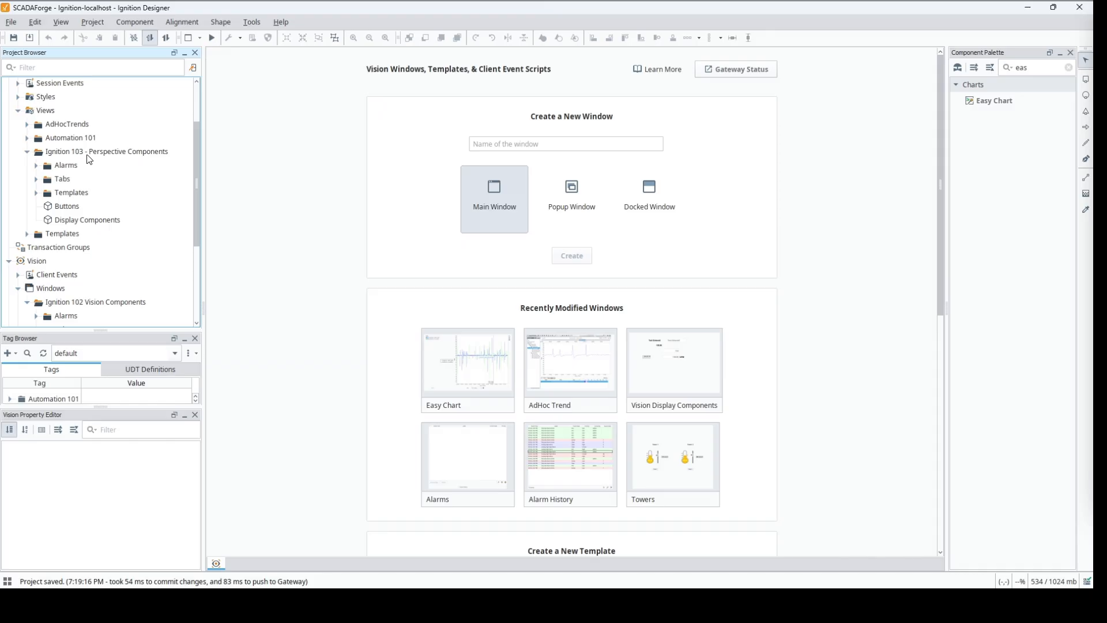
Step: Create a Coordinate Container view named Power Chart in the Ignition 103 - Perspective Components folder and widen it to about 1,100 px
click(88, 151)
right_click(88, 151)
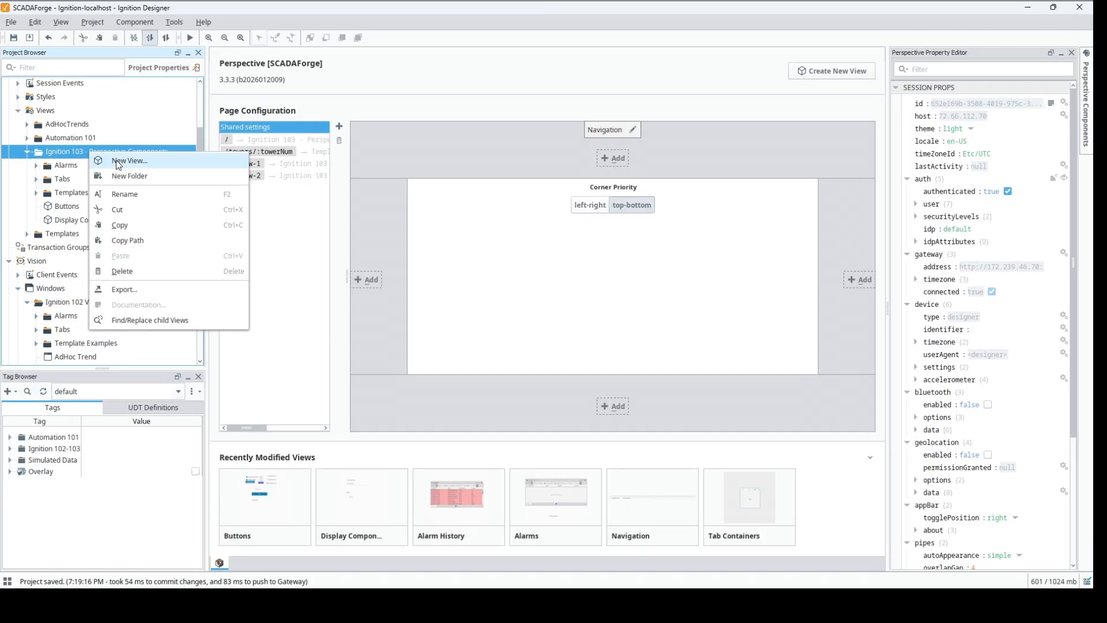
click(127, 160)
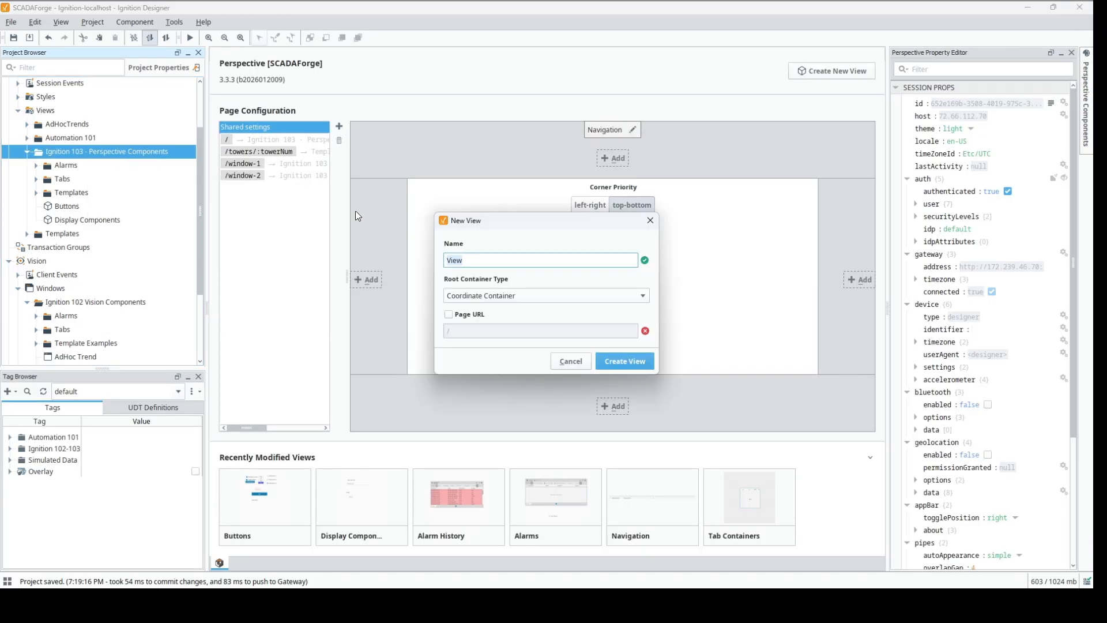
text(Power Chart)
click(619, 366)
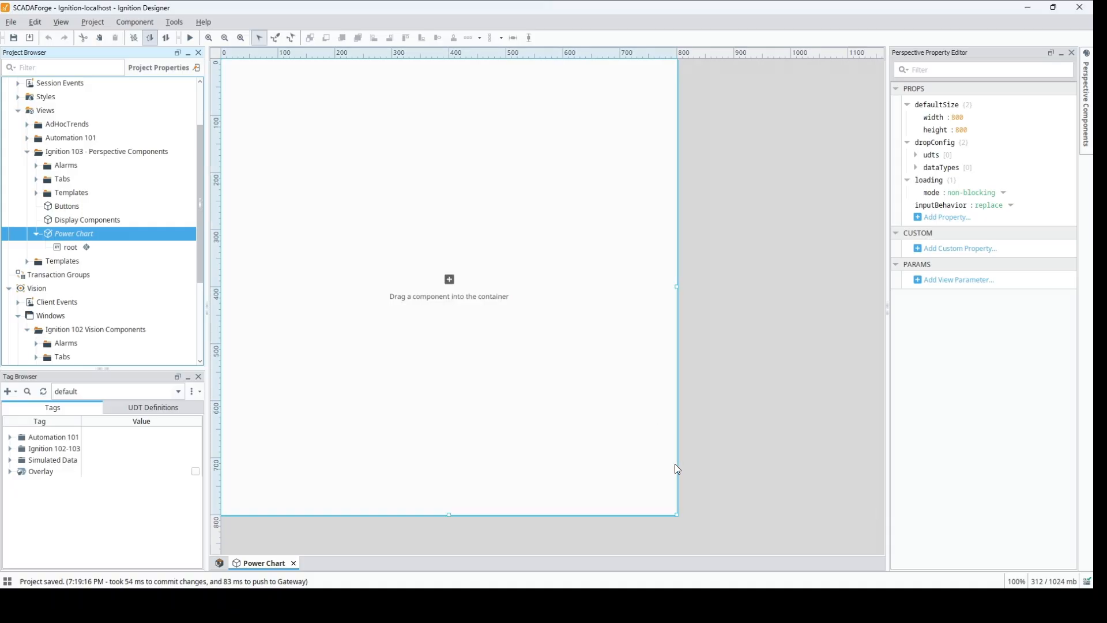
drag(678, 286, 851, 292)
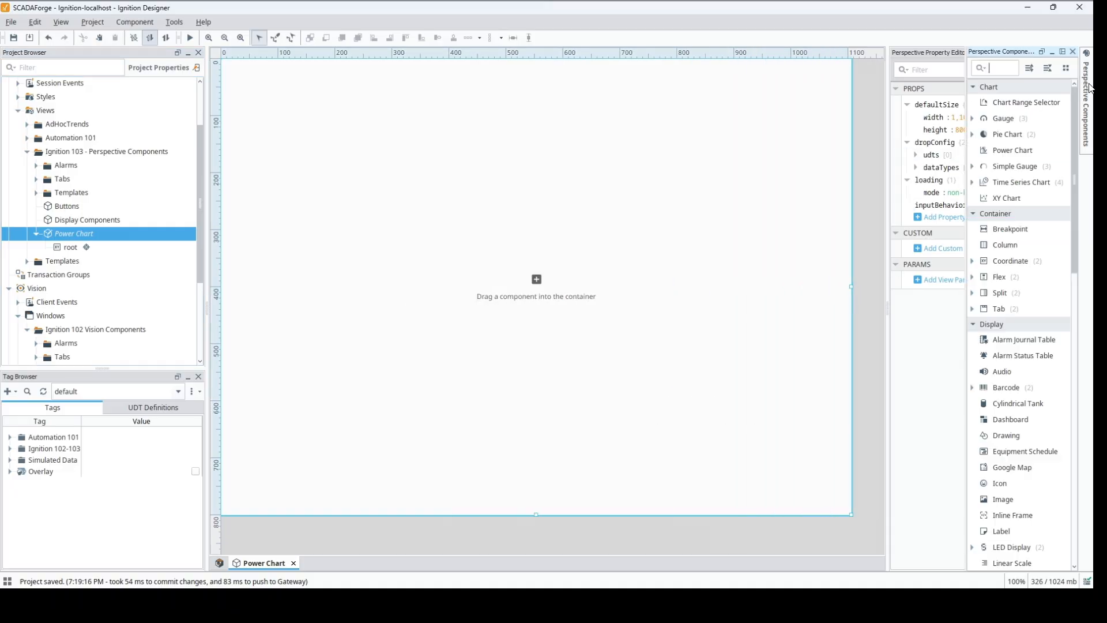
Step: Place a Power Chart component near the view's upper-left corner and enlarge it to about 1,056 by 751 px
mouse_move(1088, 85)
drag(1004, 153, 757, 164)
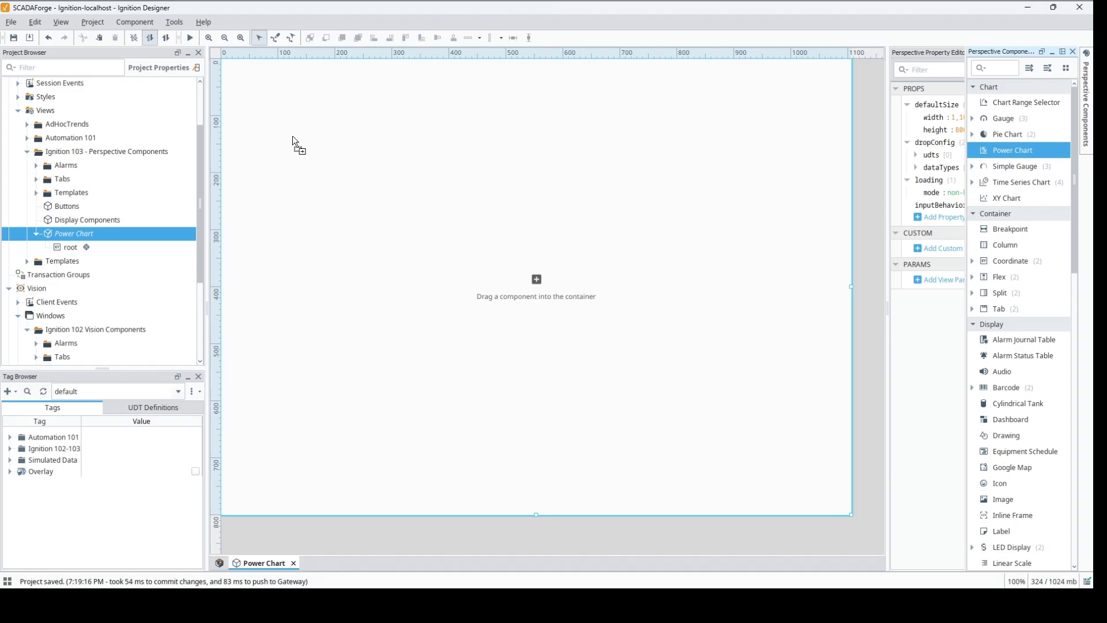
drag(233, 82, 247, 99)
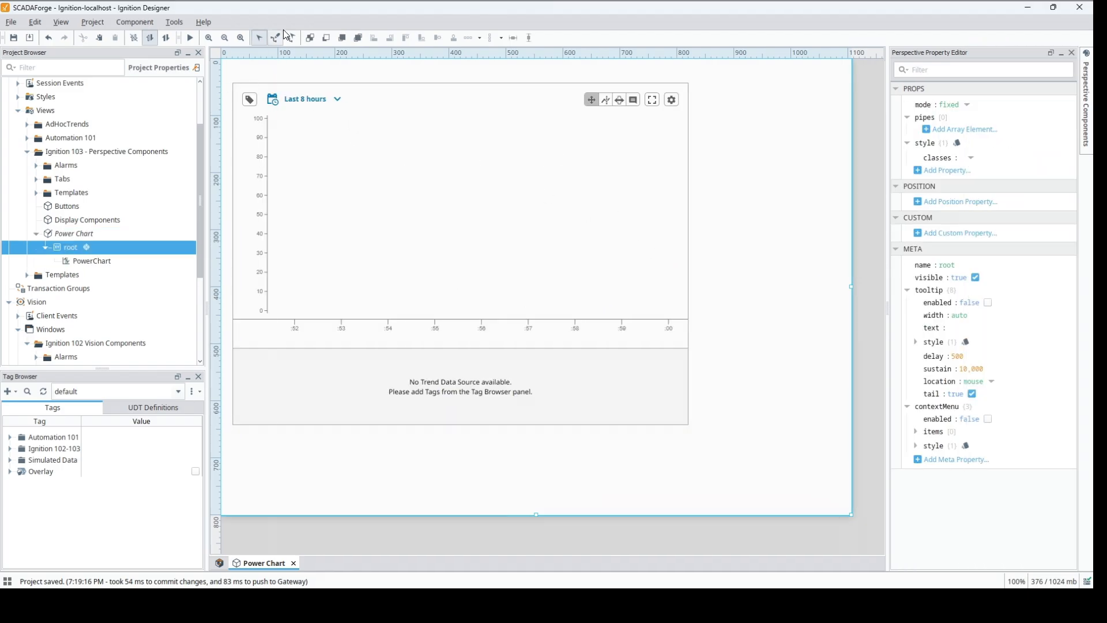
click(630, 266)
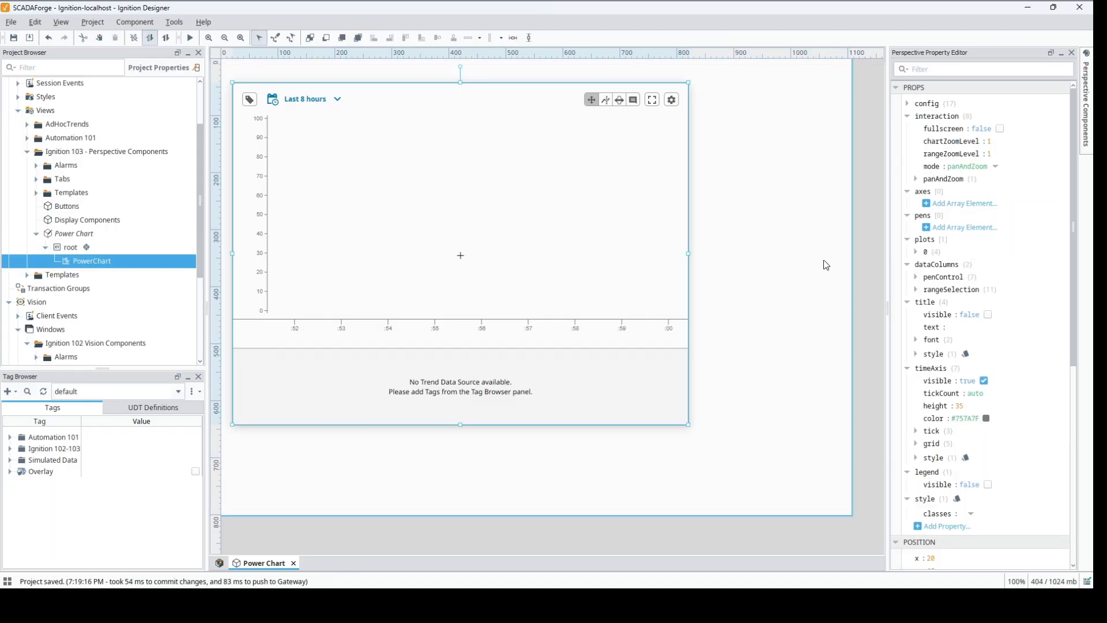
drag(688, 254, 835, 263)
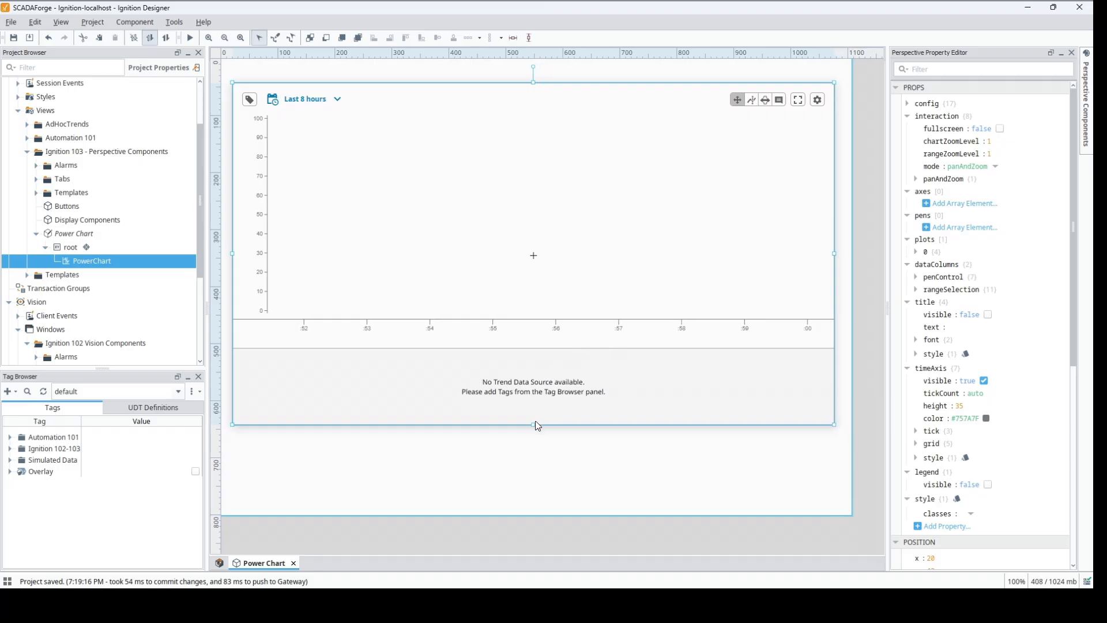
drag(533, 425, 522, 510)
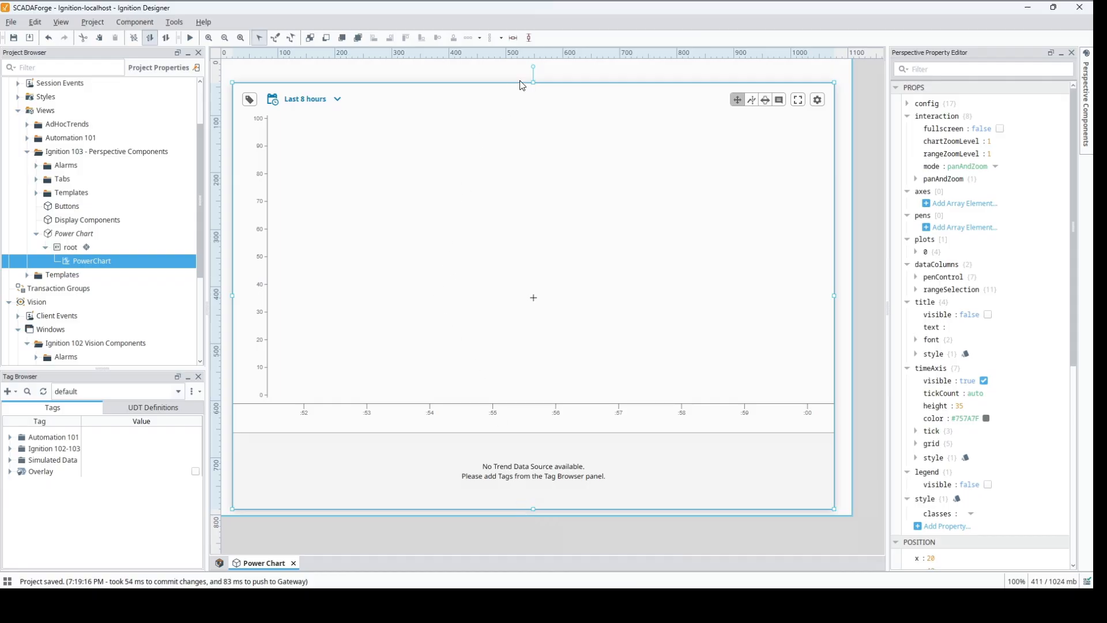
drag(532, 69, 532, 67)
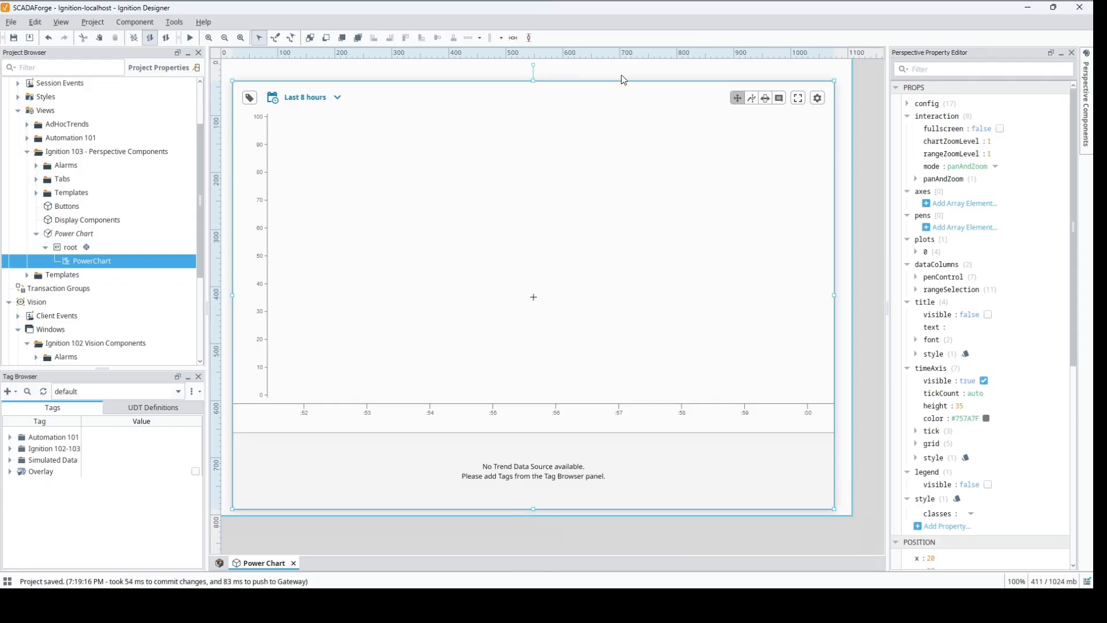
Step: Examine the power chart's config, export and remaining properties, and check its dynamic configuration in the Configuration Explorer
click(908, 104)
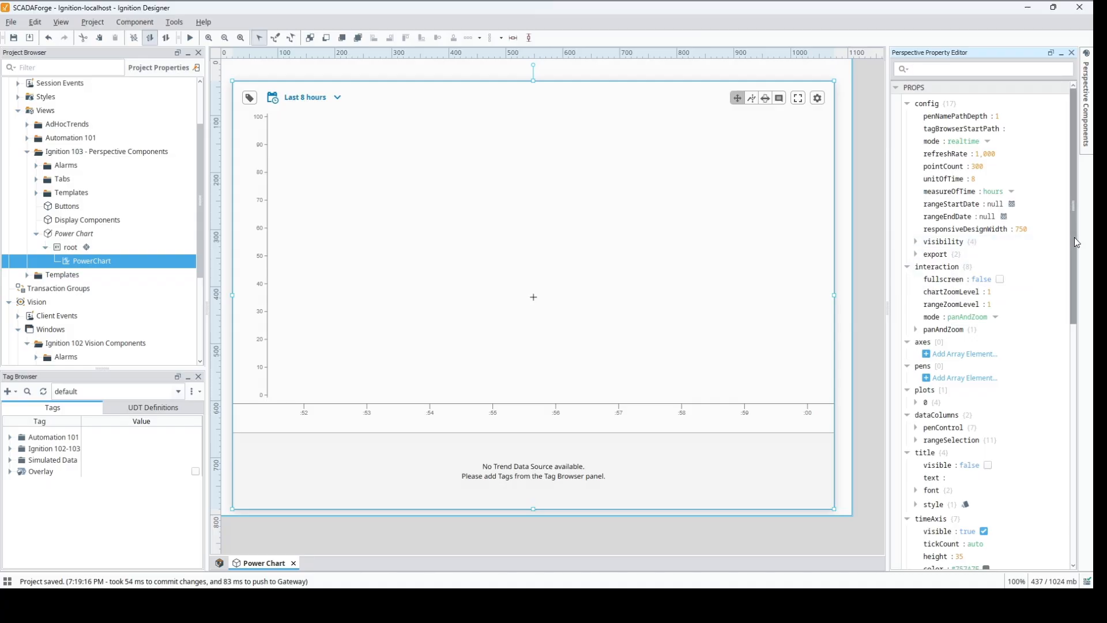
click(916, 254)
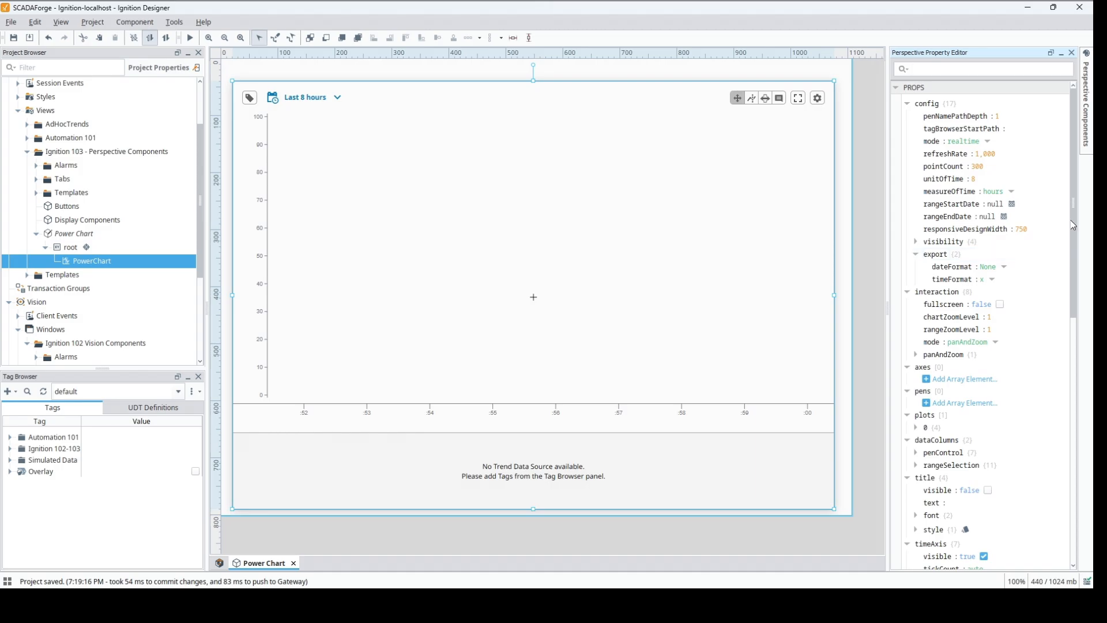
drag(1070, 221, 1069, 358)
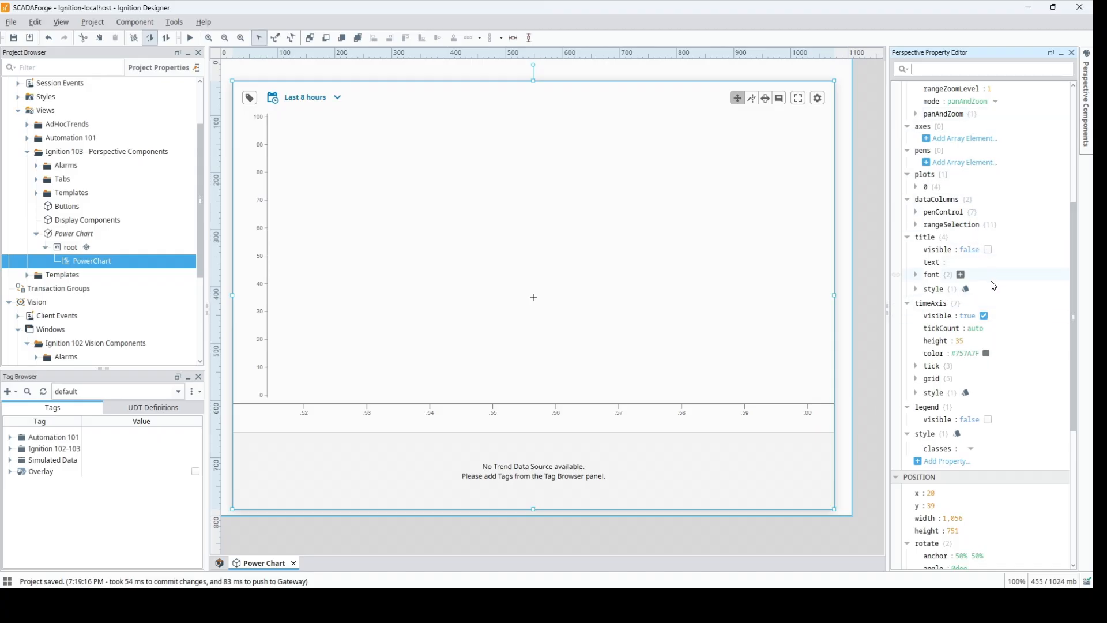
mouse_move(1074, 302)
mouse_down()
mouse_move(1075, 416)
mouse_move(1072, 294)
mouse_up()
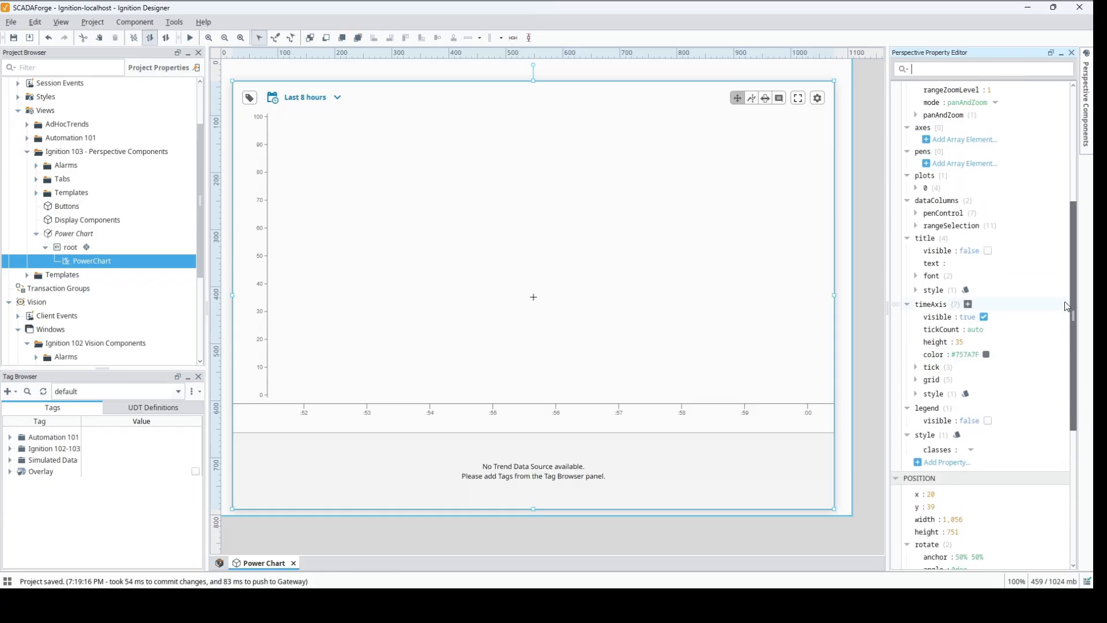
right_click(551, 186)
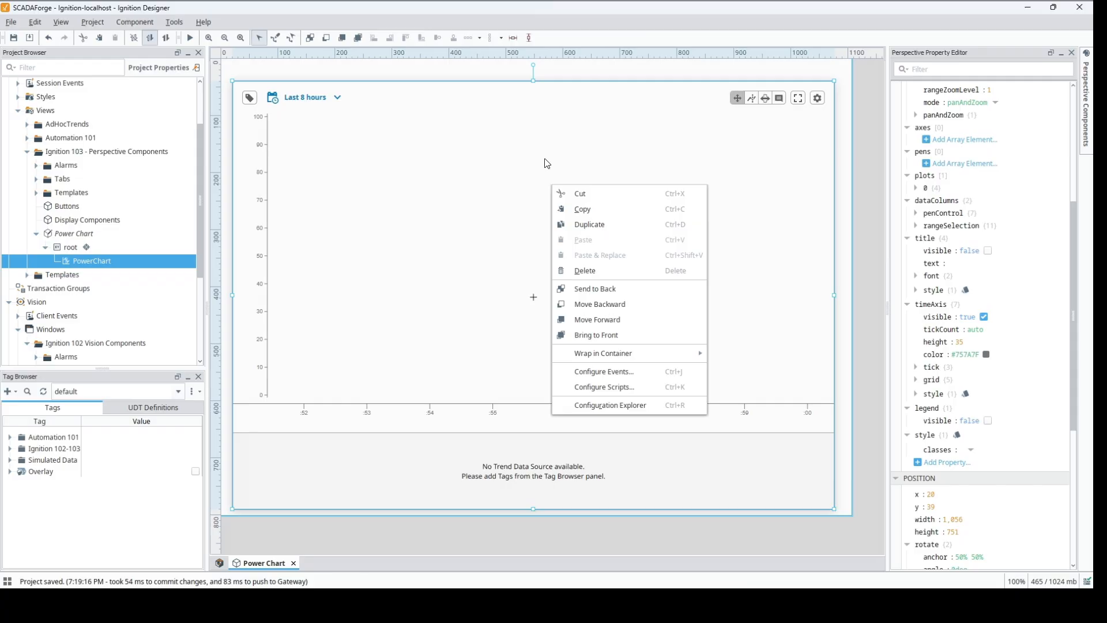
click(616, 405)
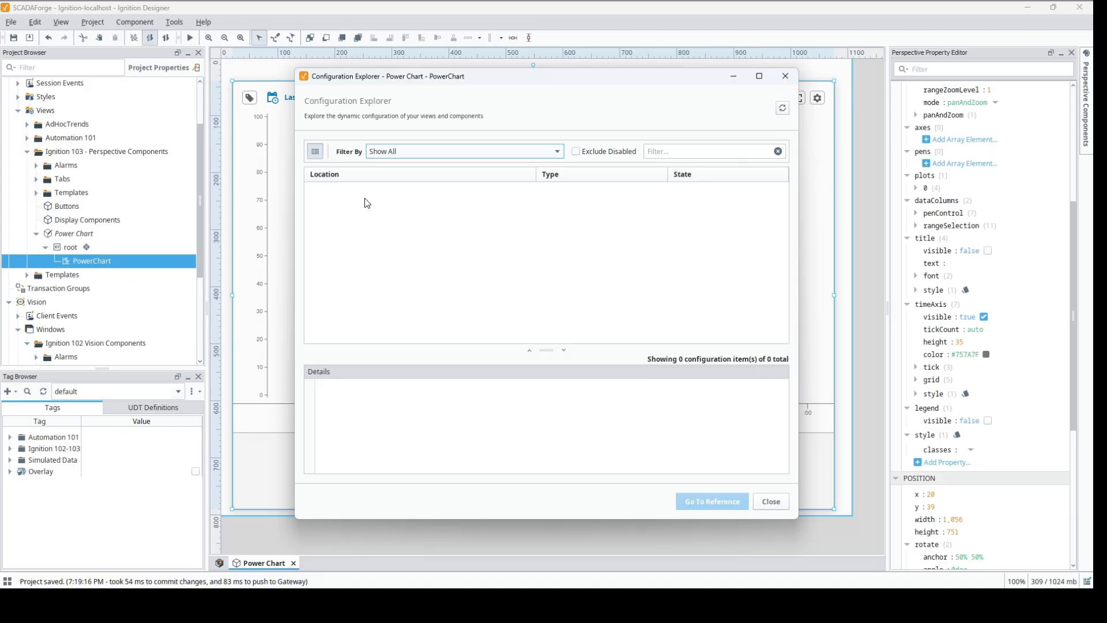
click(785, 76)
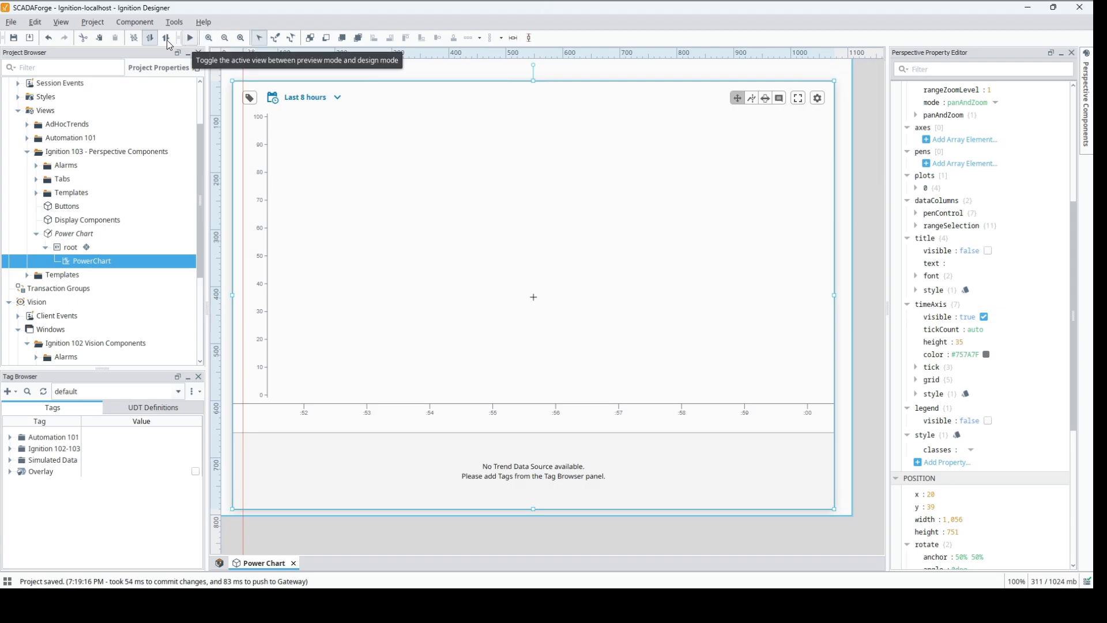
Step: Preview the view and expand the chart's tag history through ignition-localhost, default and simulated data to the refrigeration folder
click(191, 40)
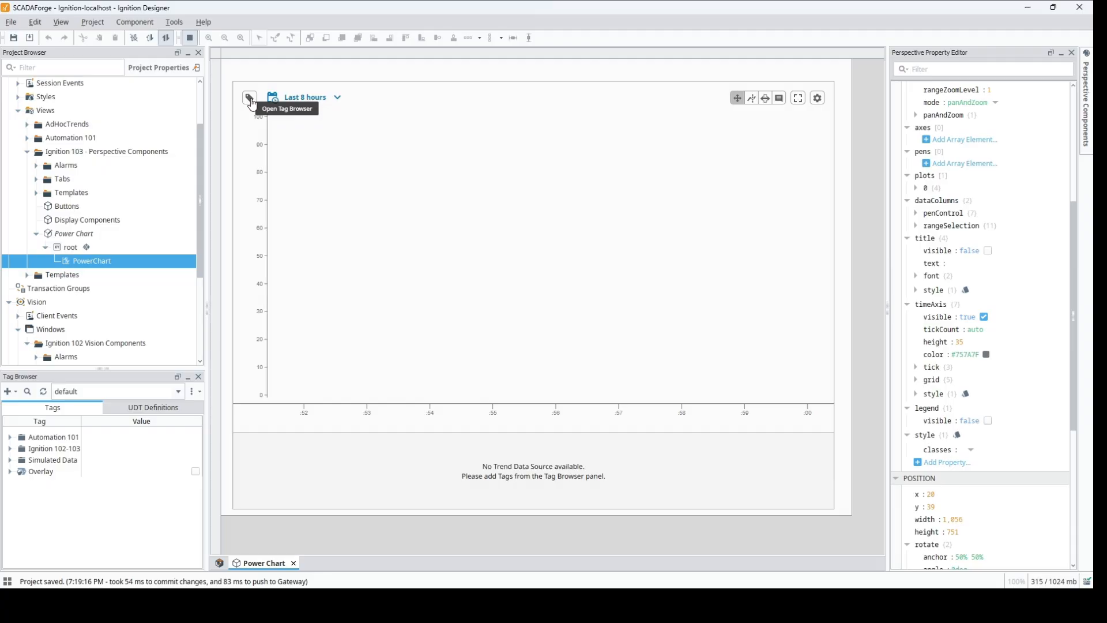
click(250, 98)
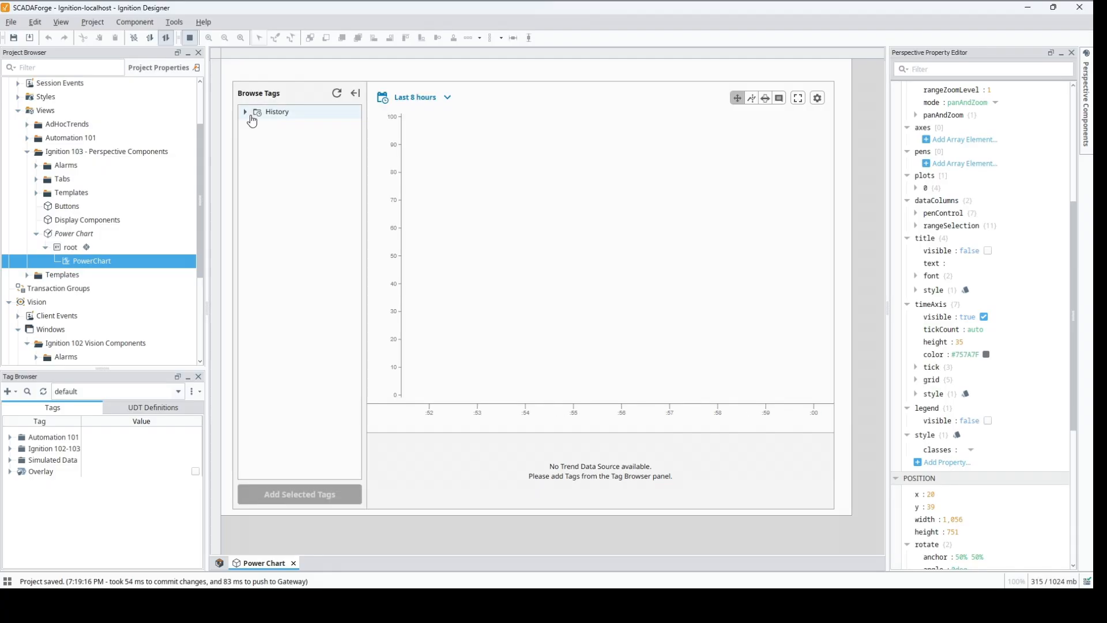
click(246, 112)
click(257, 125)
click(268, 139)
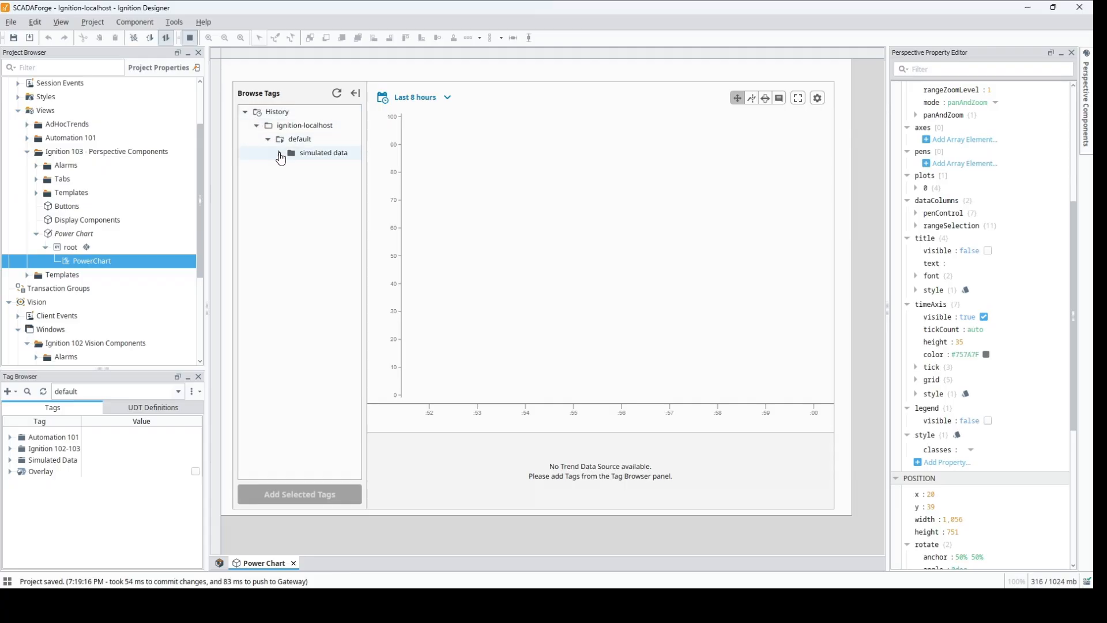
click(280, 154)
click(291, 166)
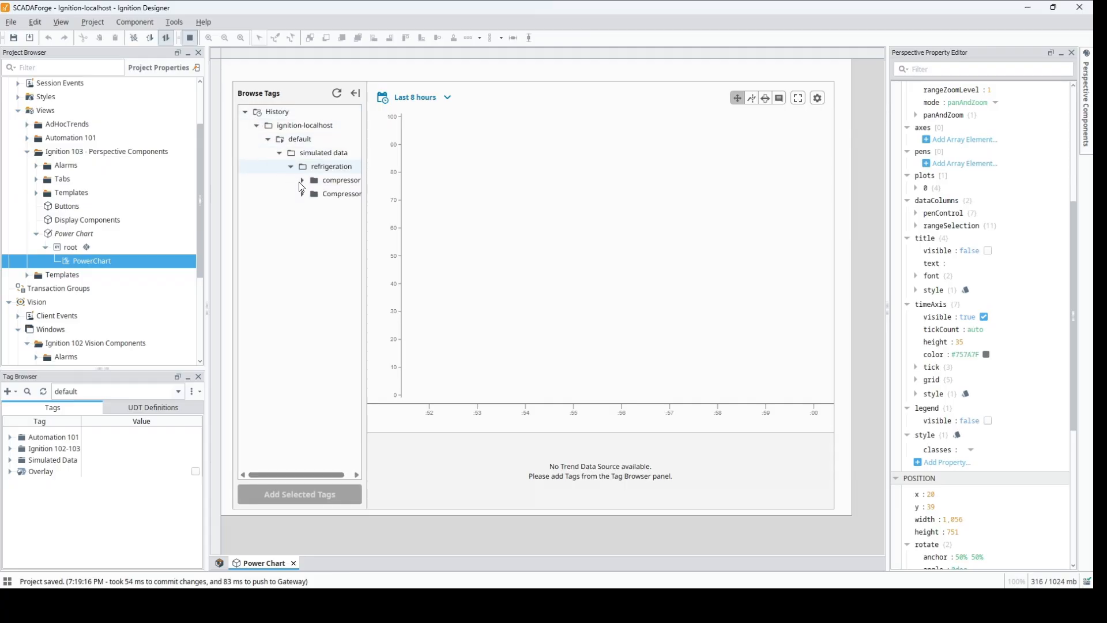
drag(294, 476, 354, 465)
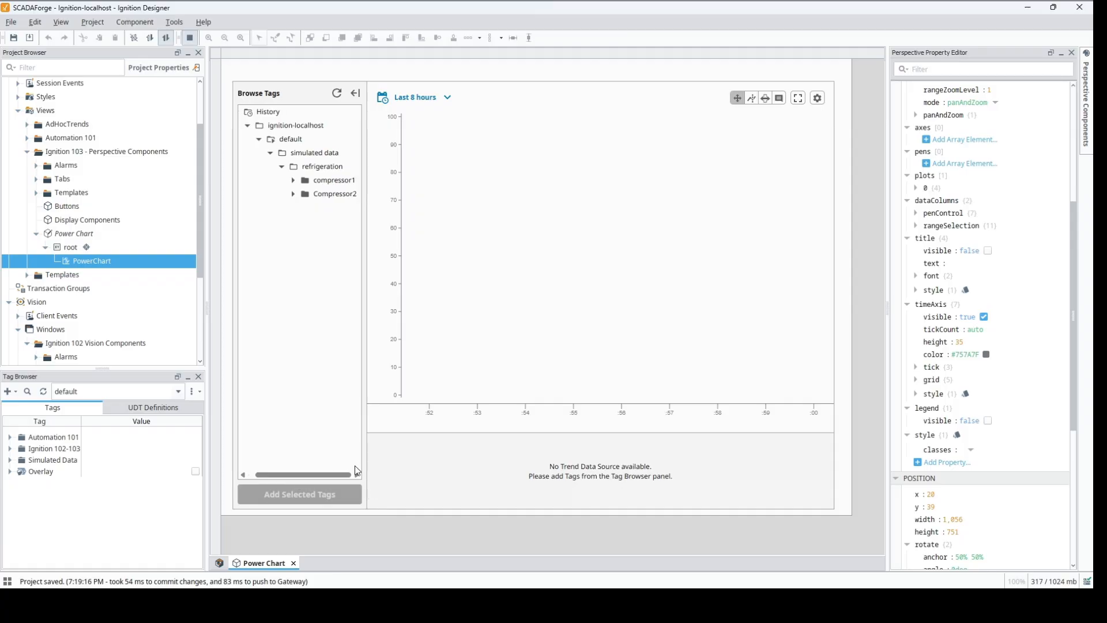
Step: Add compressor1's motoramps, percentLoaded, powerAvgUsage and powerDemand history tags to the chart and close its tag browser
click(292, 181)
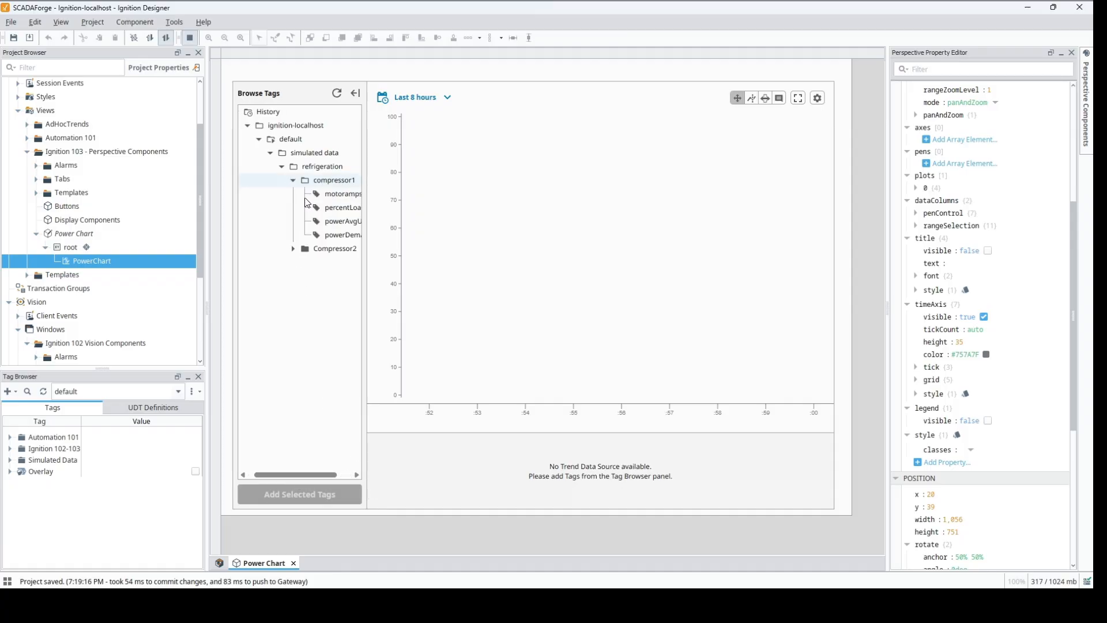
click(340, 194)
shift+click(340, 235)
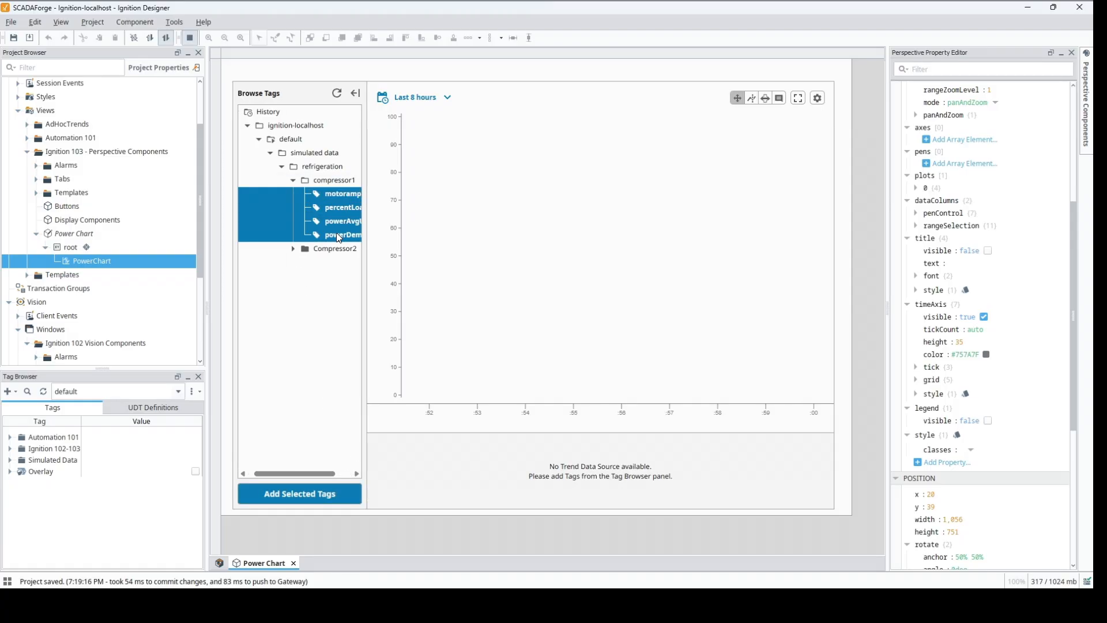
click(289, 504)
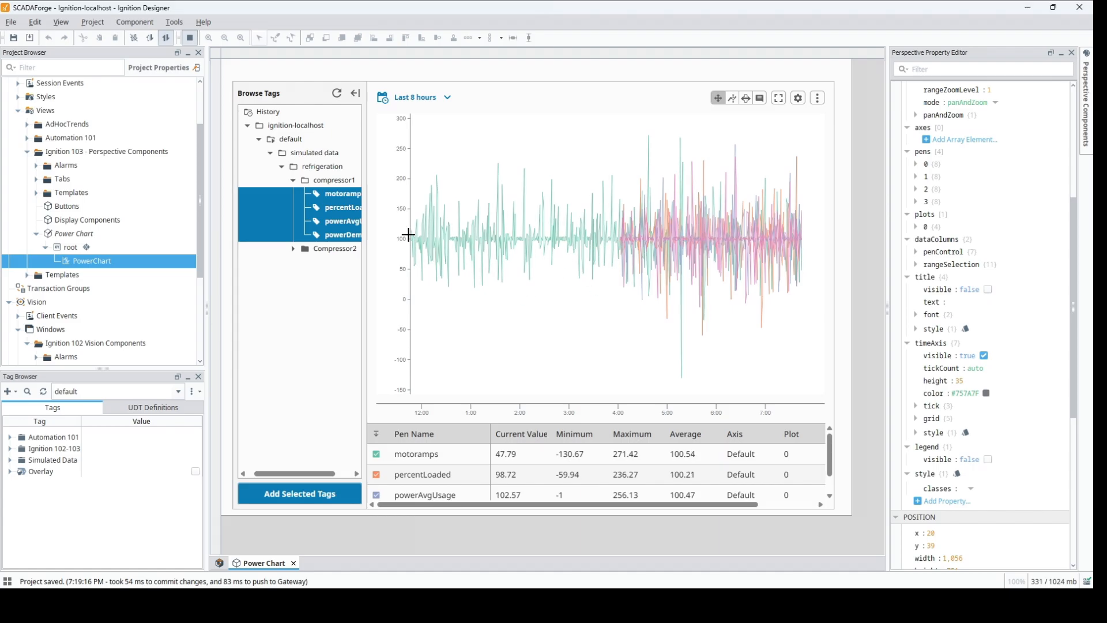
click(357, 94)
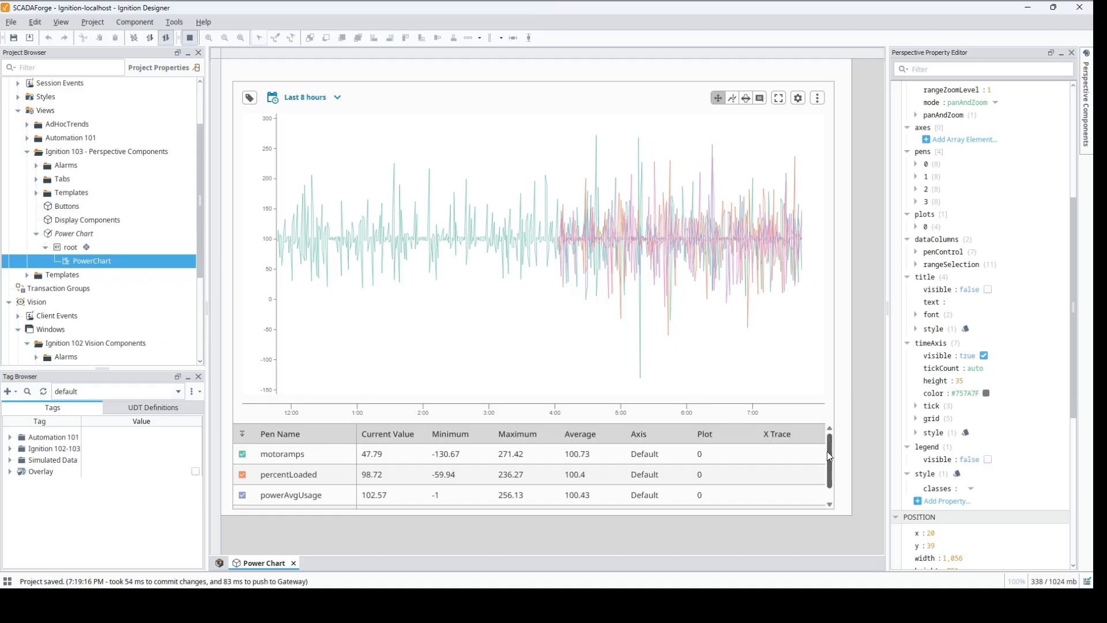
Step: Review the rows of the chart's pen table and switch the chart to X Trace mode
drag(829, 456, 829, 462)
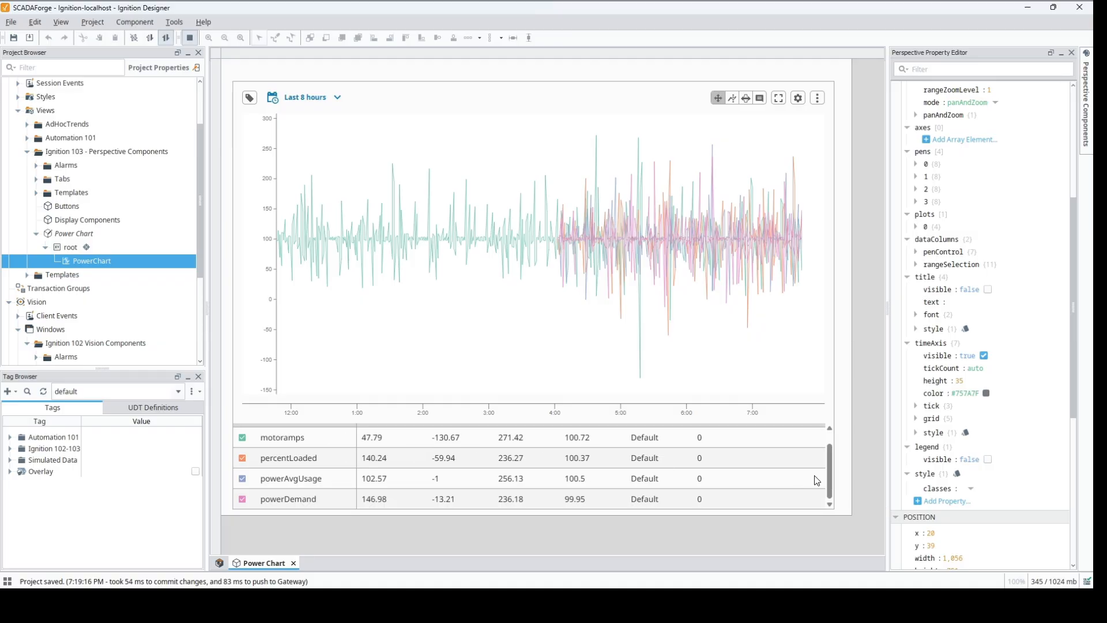
scroll(577, 456, up, 2)
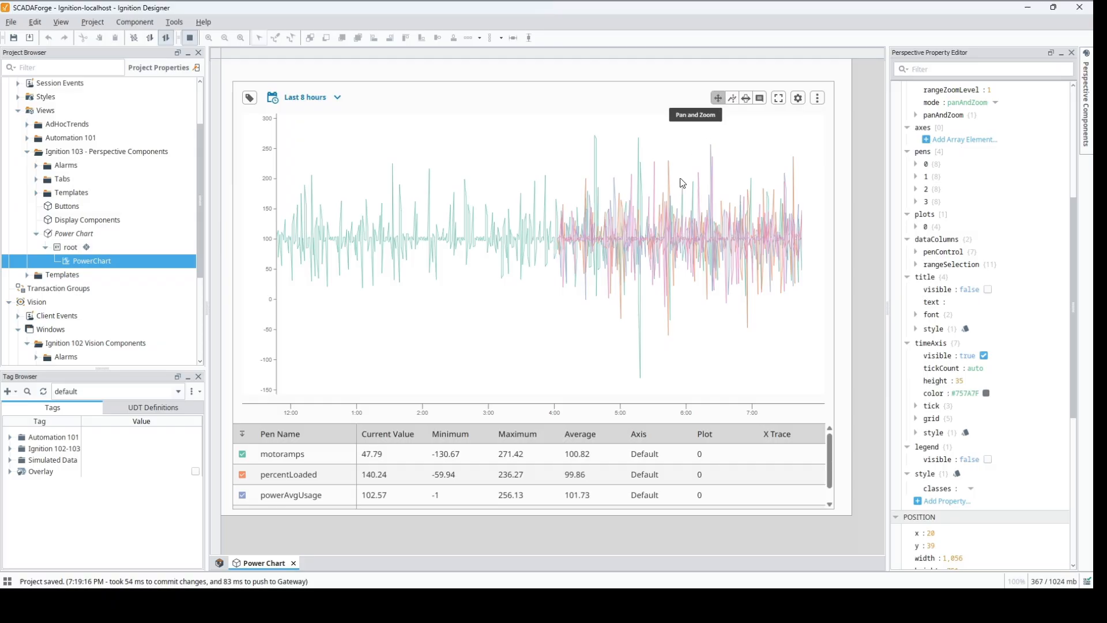
click(731, 99)
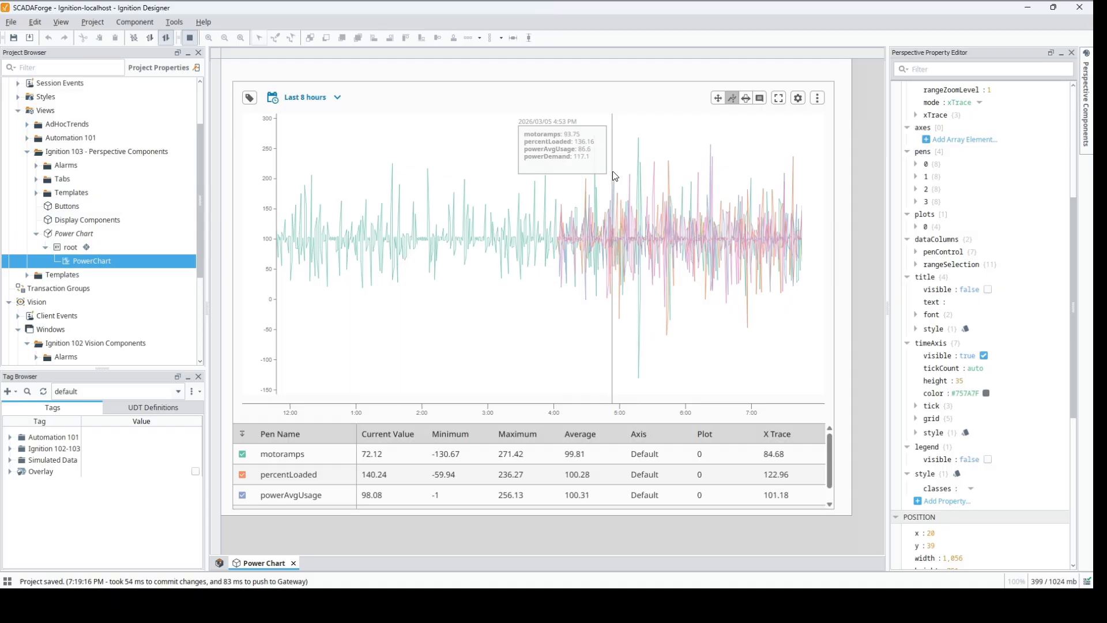
Step: Mark the range from about 2:56 PM to 5:54 PM with the Range Brush and delete that range selection
click(746, 99)
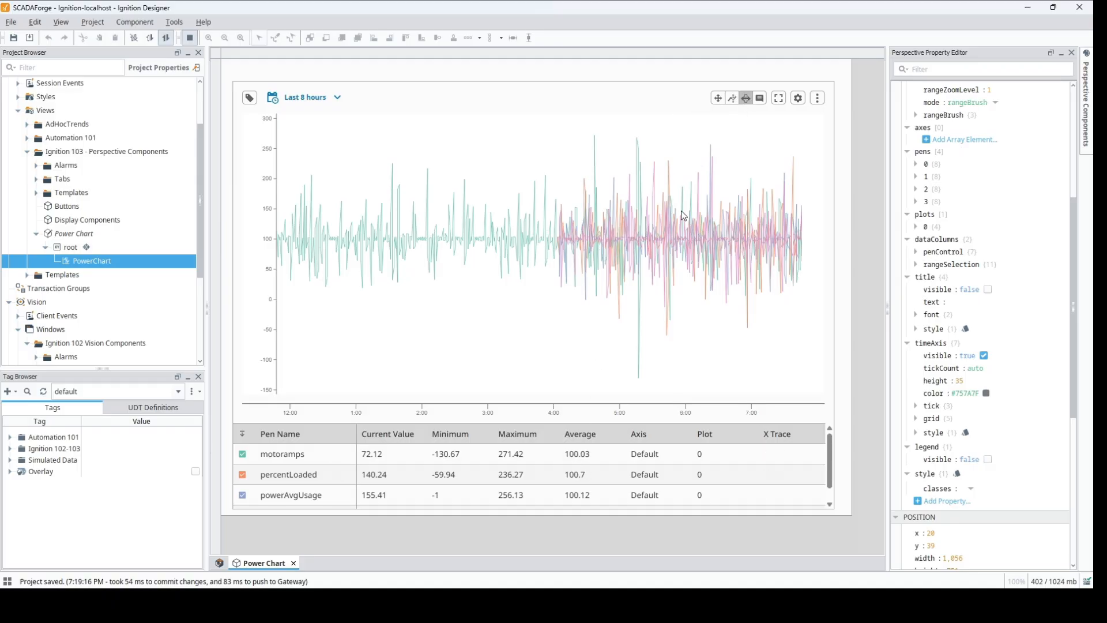
drag(680, 175, 483, 188)
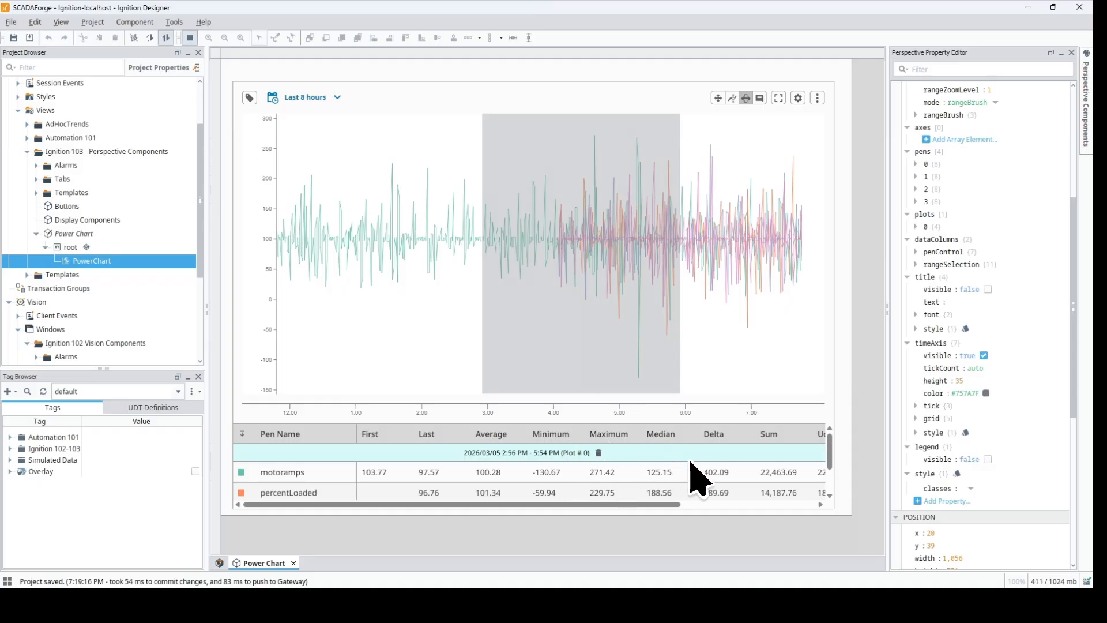
click(599, 453)
click(552, 511)
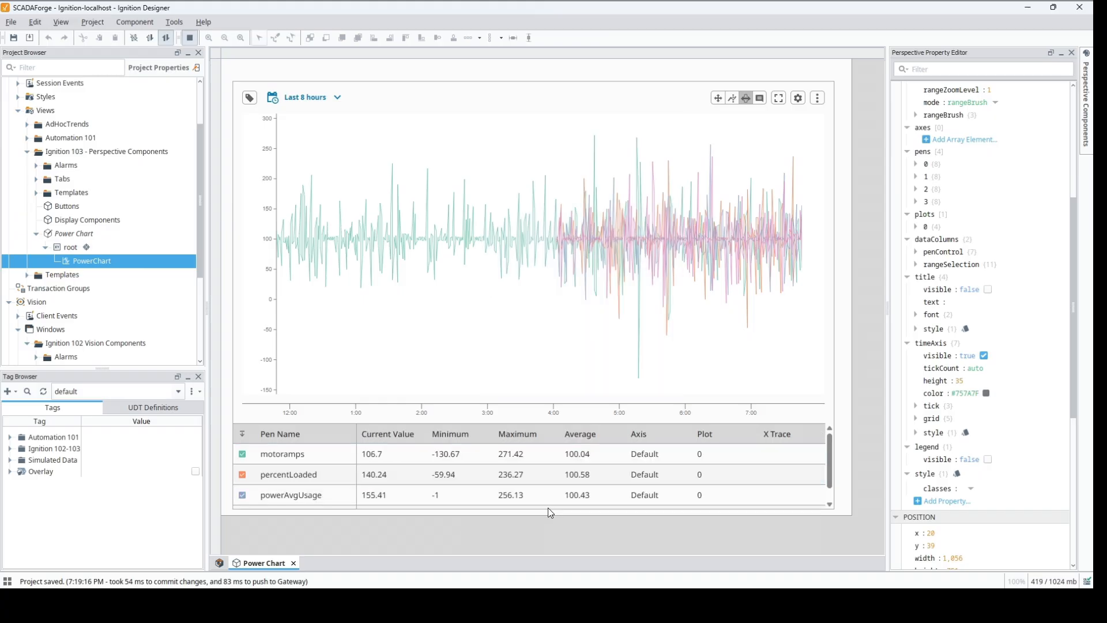
Step: Start an annotation on the chart at about 4:33 PM and cancel it without entering text
click(762, 100)
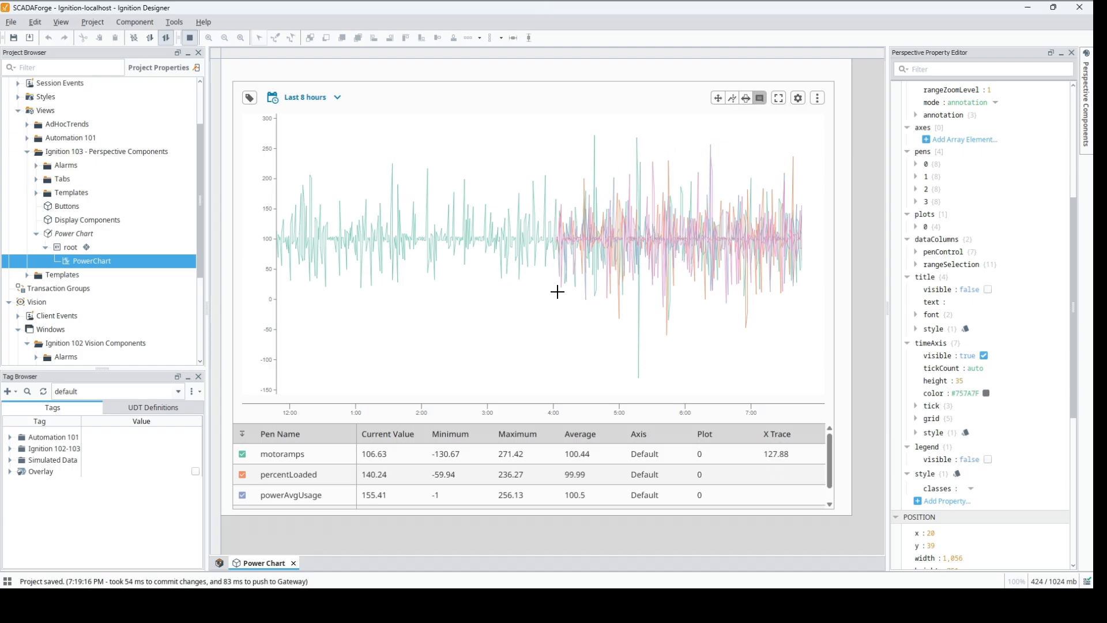
click(590, 239)
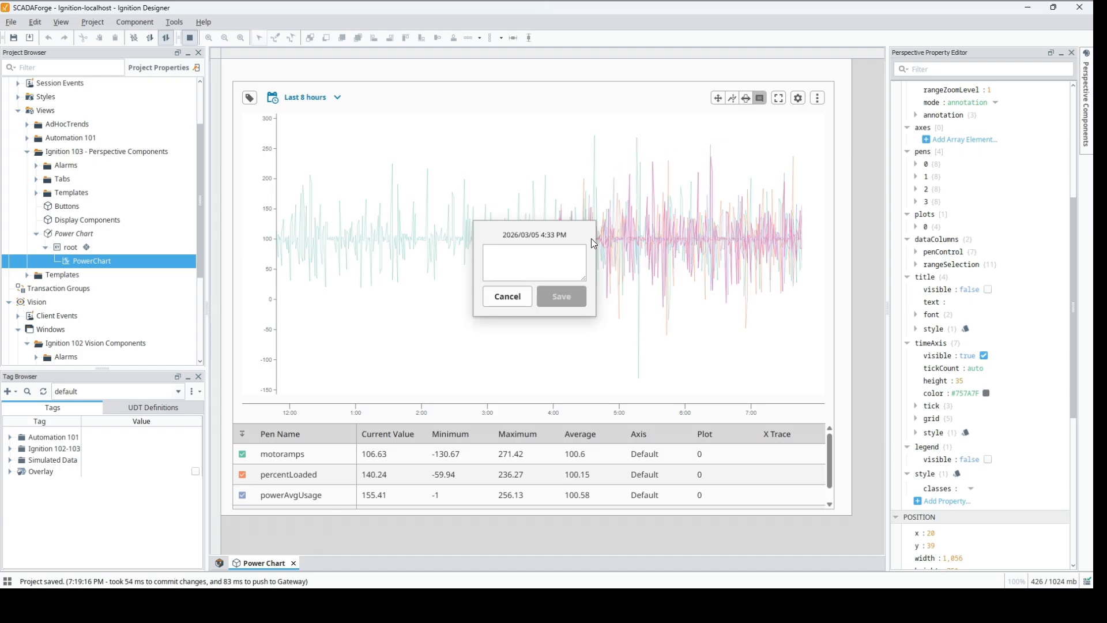
click(501, 299)
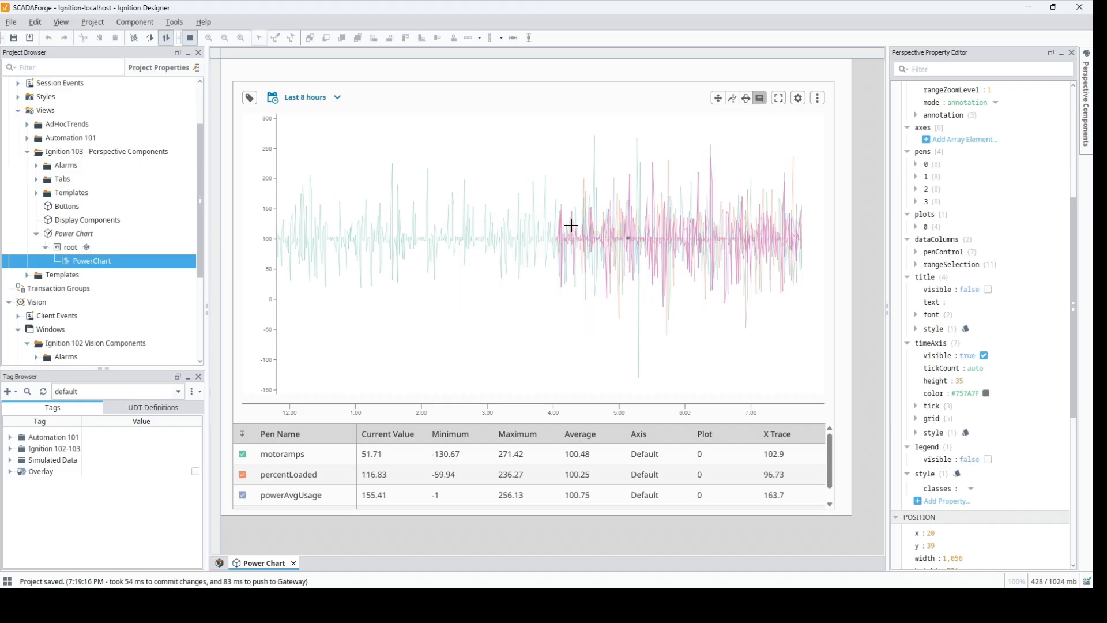
Step: Review the axes list and the motoramps pen's options in the chart settings, leaving the pen's values as they are
click(798, 99)
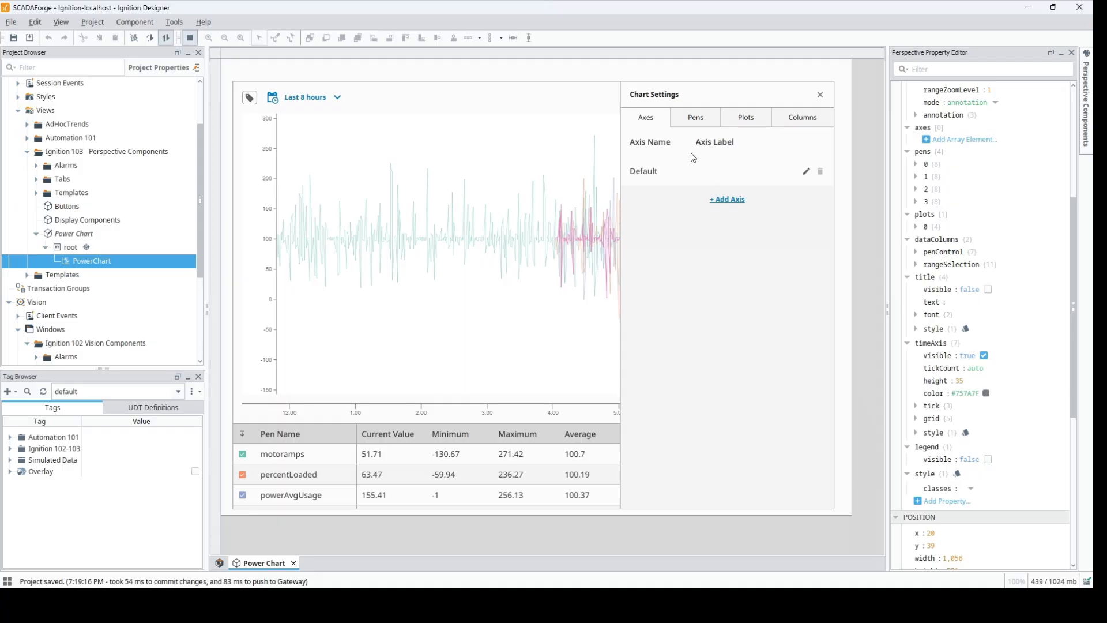
click(690, 123)
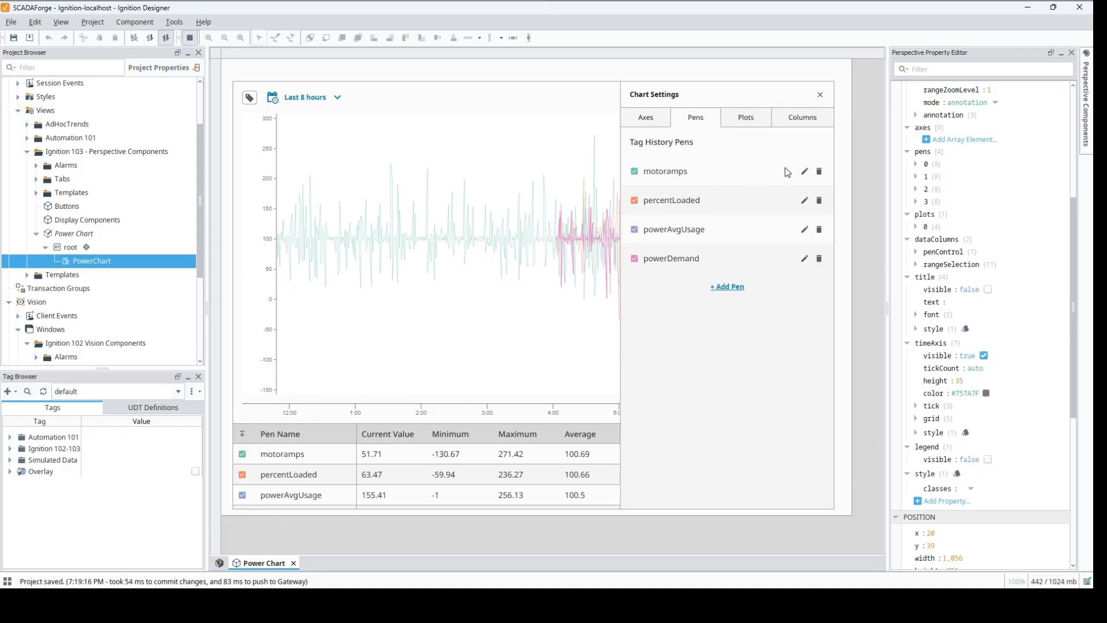
click(804, 172)
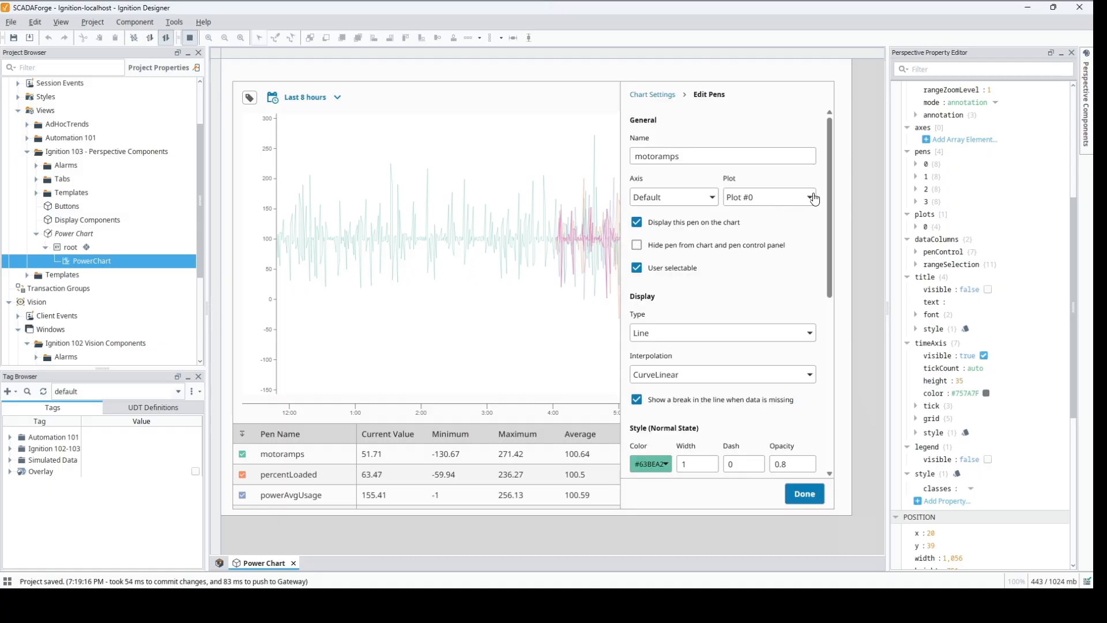
mouse_move(829, 192)
mouse_down()
mouse_move(829, 378)
mouse_move(823, 177)
mouse_up()
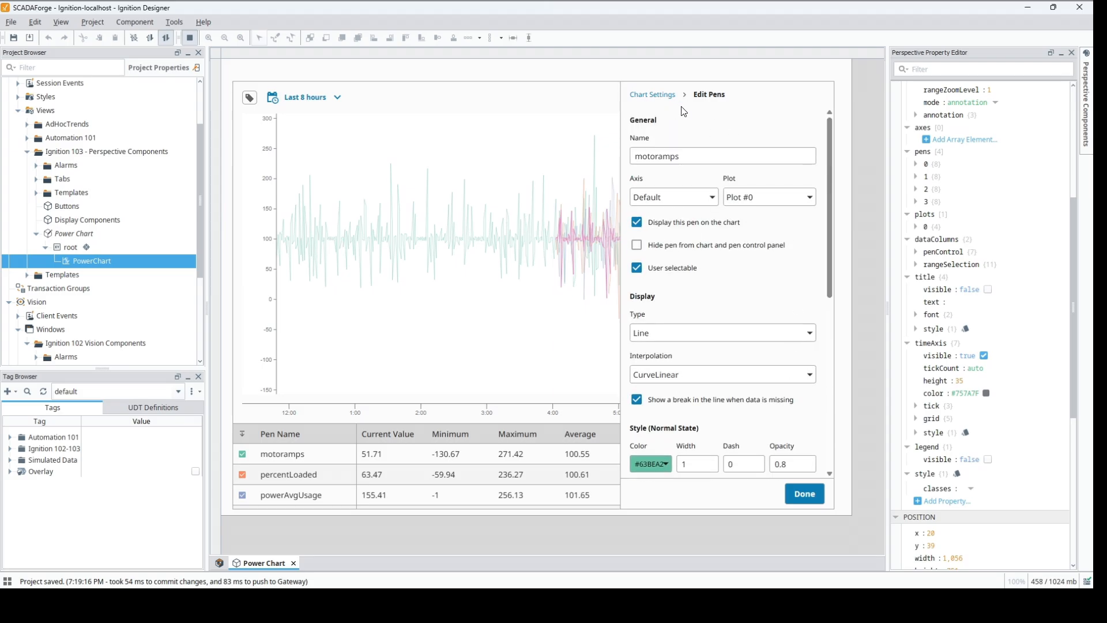
click(805, 493)
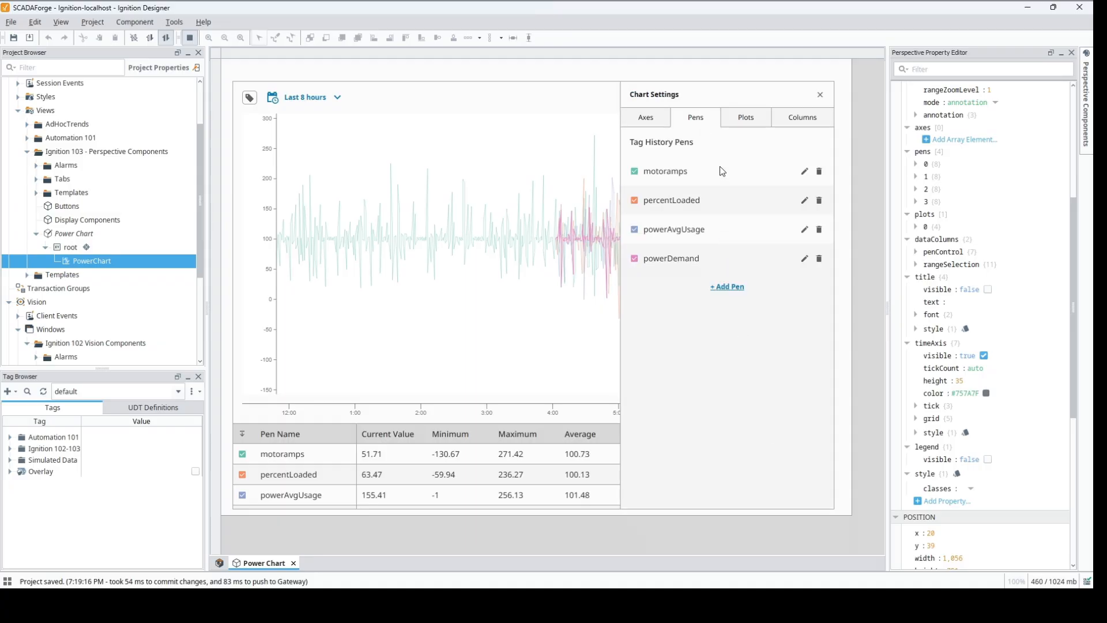
Step: Add a second plot to the chart with relative weight 1 and background #FFFFFF
click(749, 119)
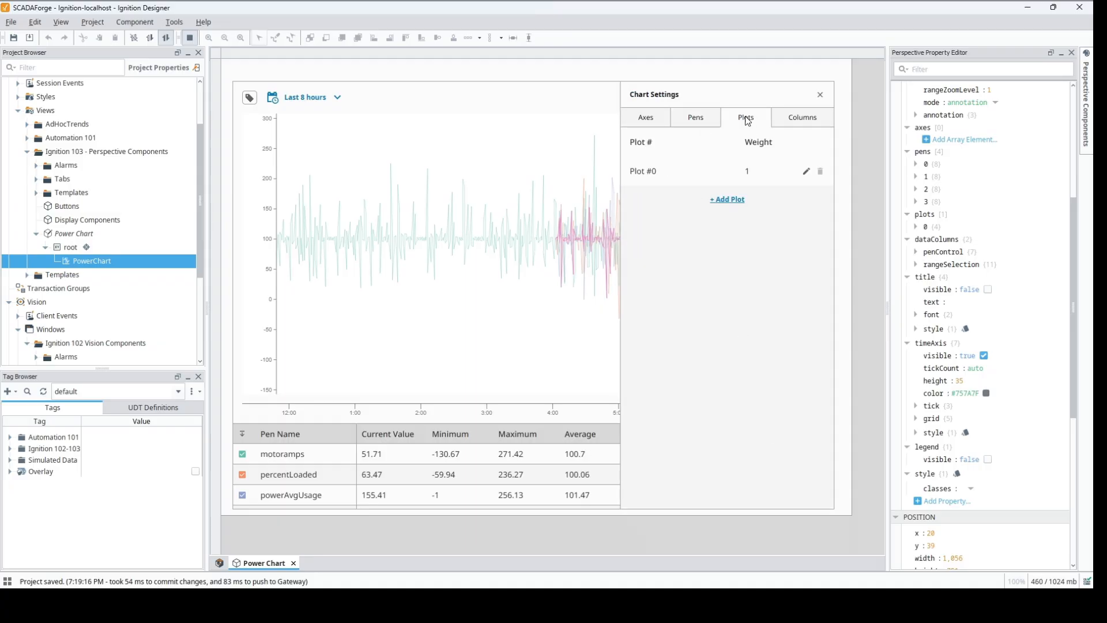
click(729, 200)
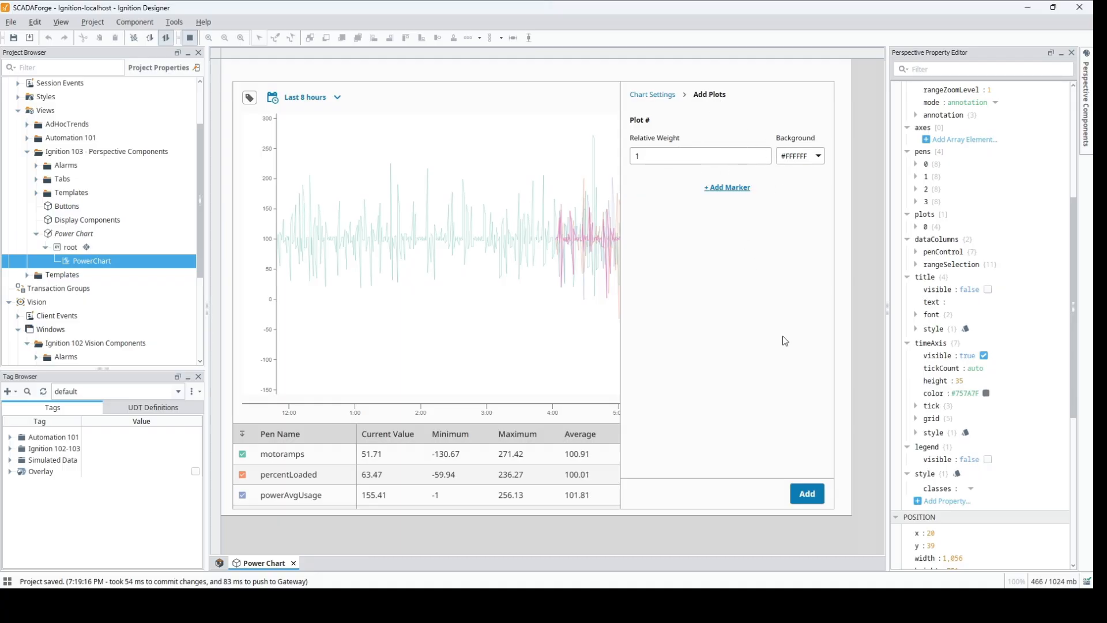
click(808, 495)
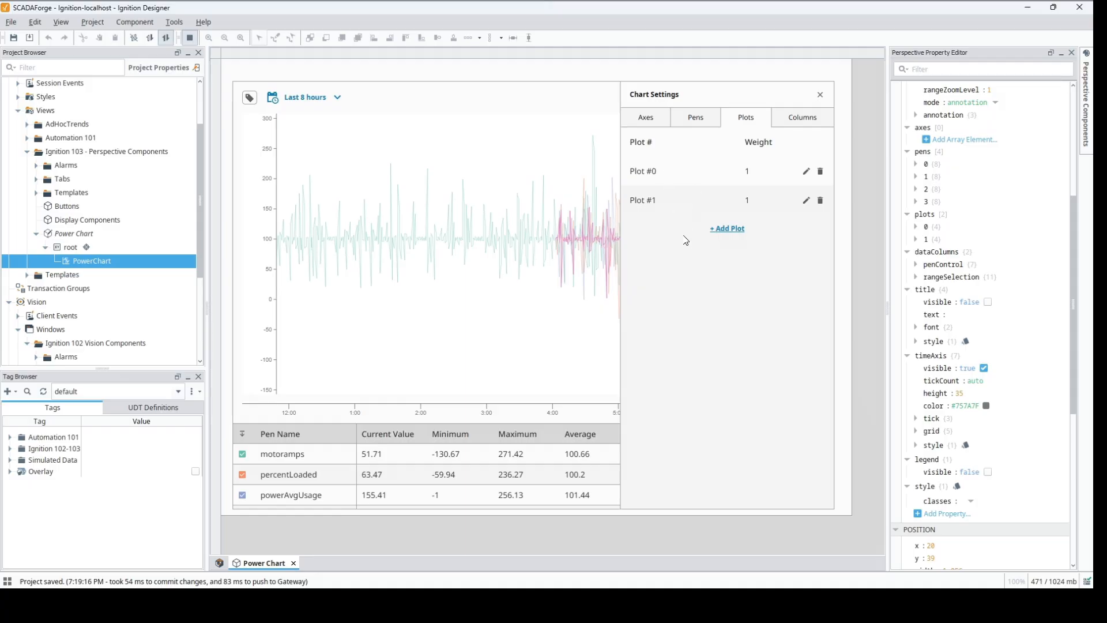
Step: Assign the percentLoaded pen to Plot #1
click(694, 117)
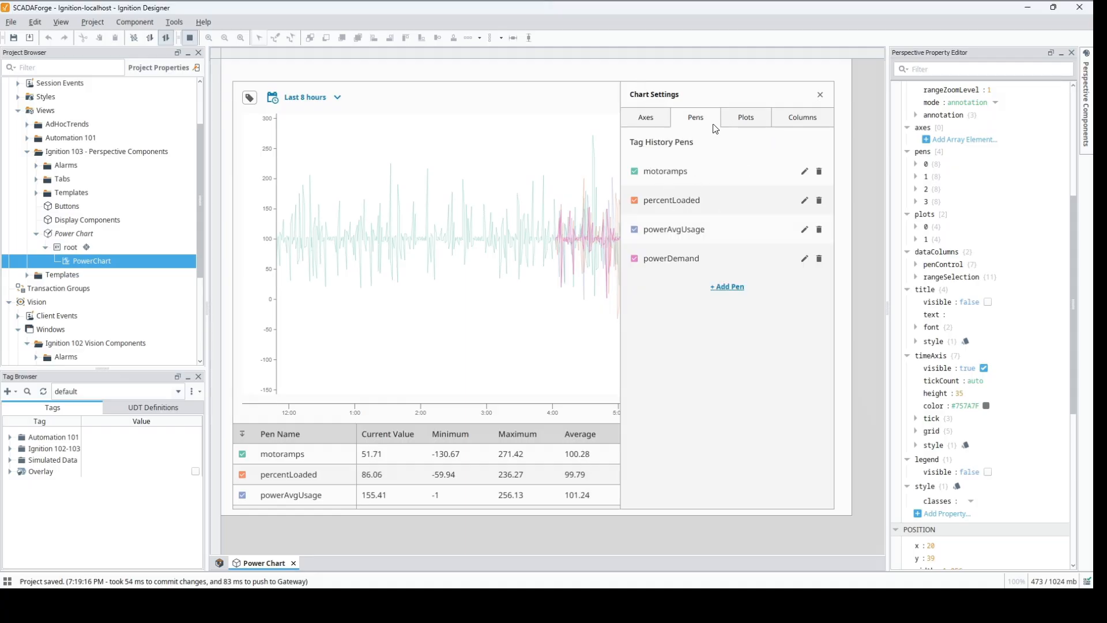
click(806, 202)
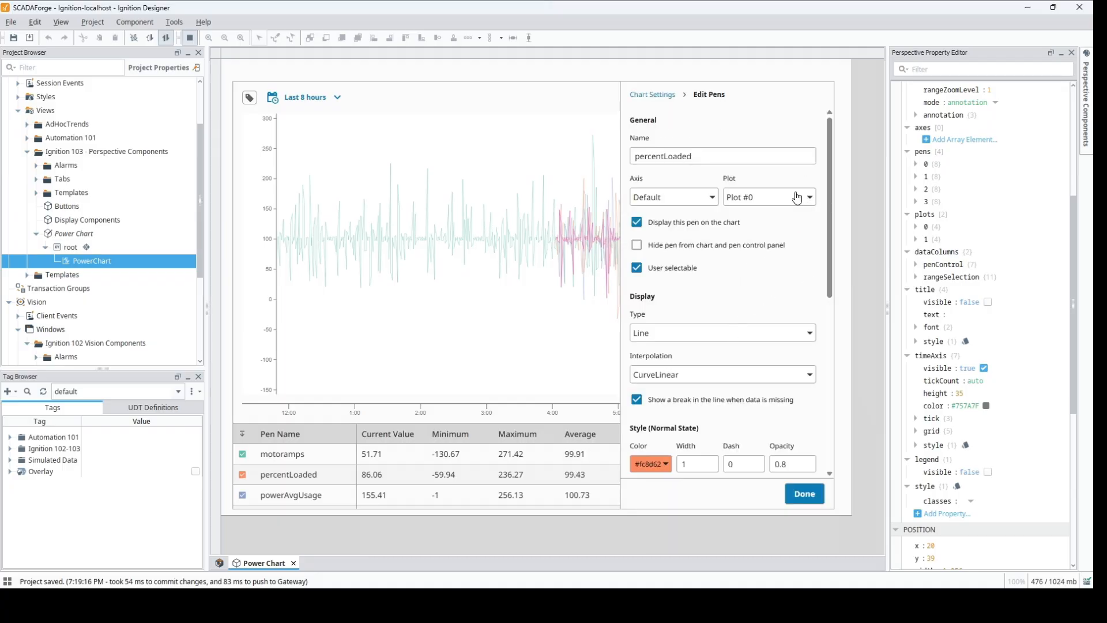
click(797, 198)
click(781, 229)
click(801, 491)
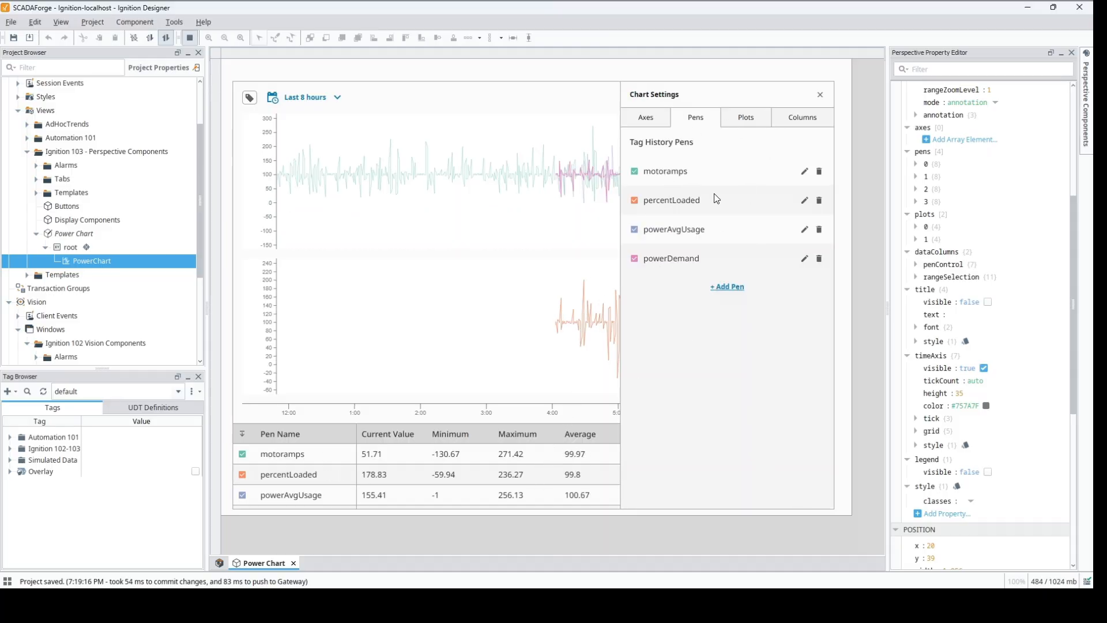
Step: Assign the powerAvgUsage pen to Plot #1 and close the chart settings
click(805, 230)
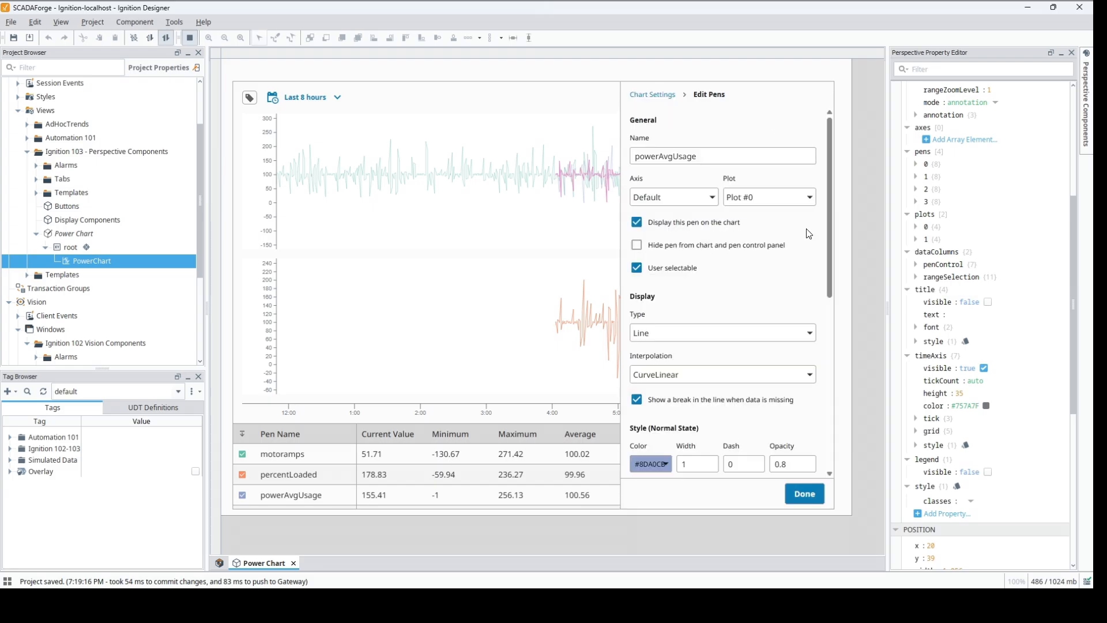
click(758, 202)
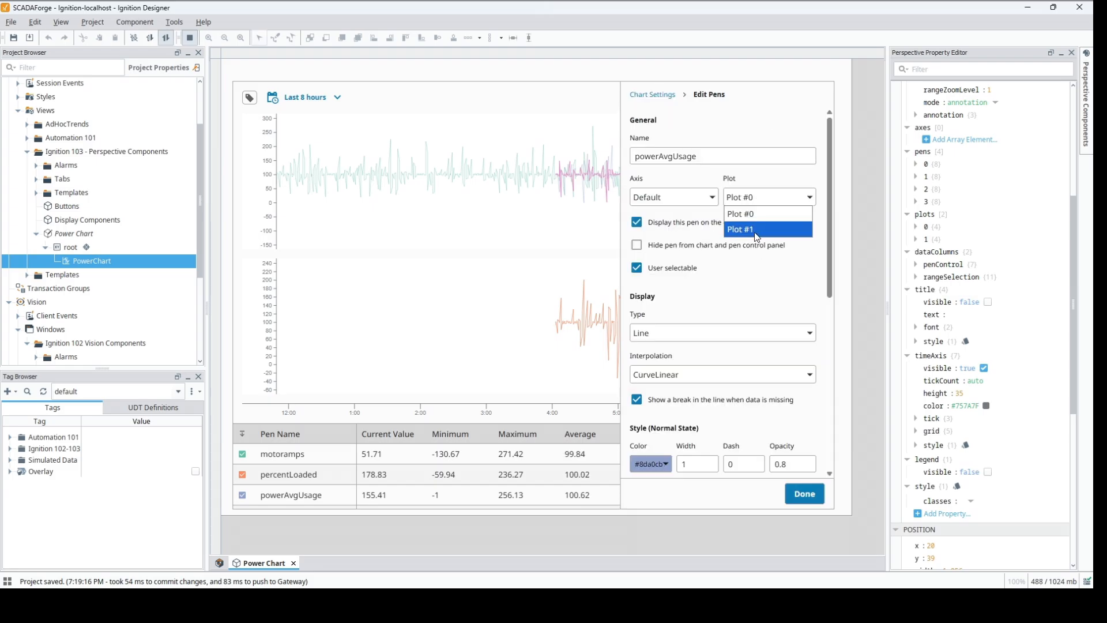
click(759, 234)
click(804, 496)
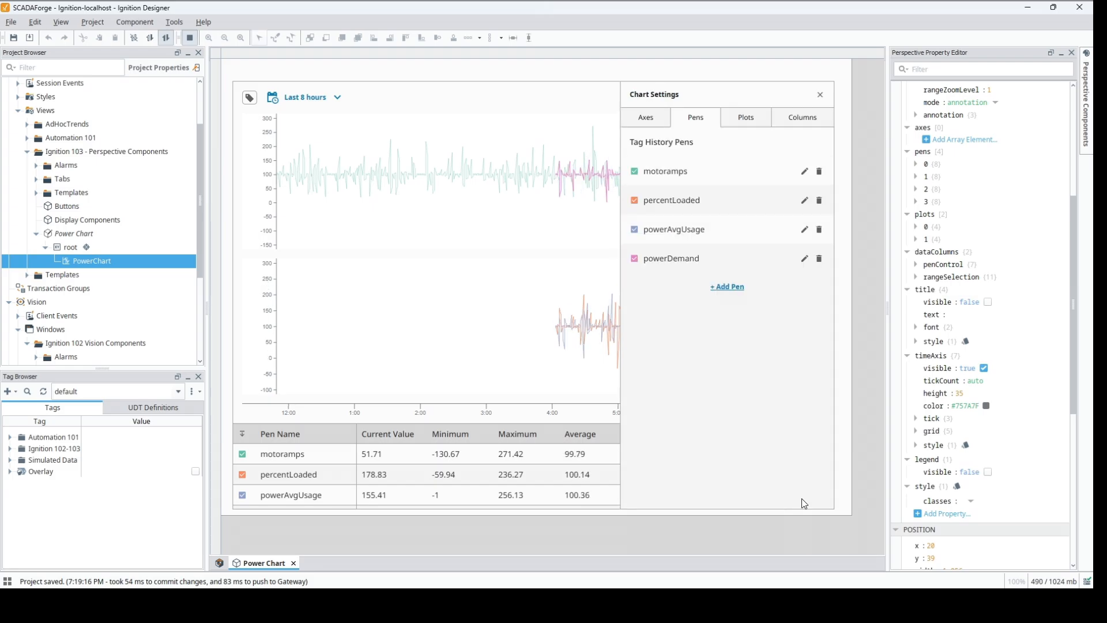
click(822, 95)
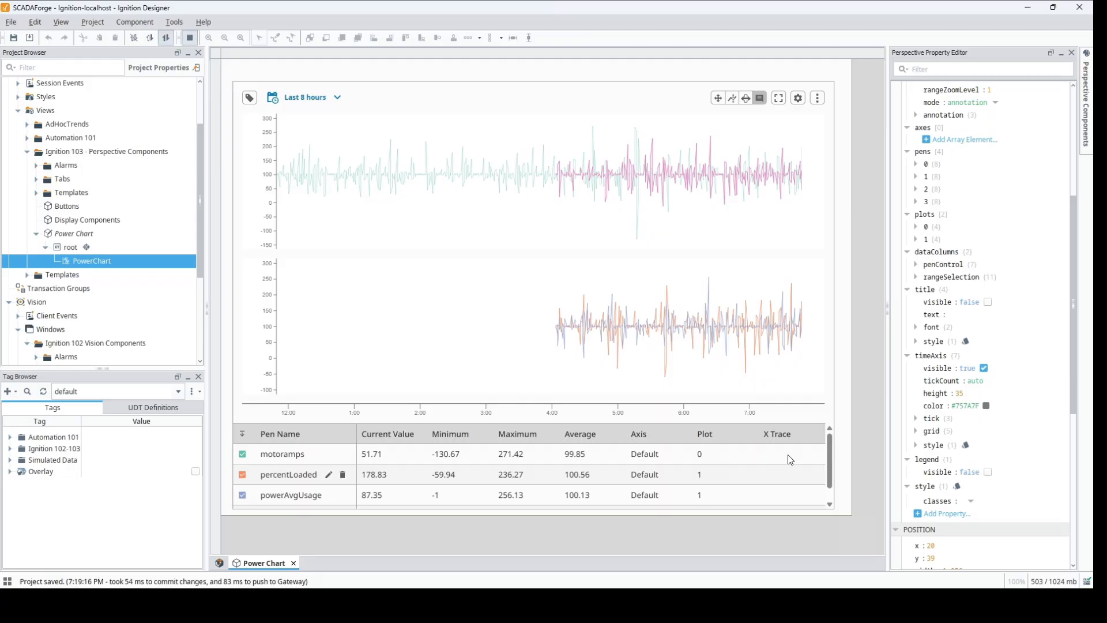
Step: Look through the pen table, then hide the motoramps pen on the chart and show it again
scroll(835, 480, down, 1)
scroll(834, 444, up, 1)
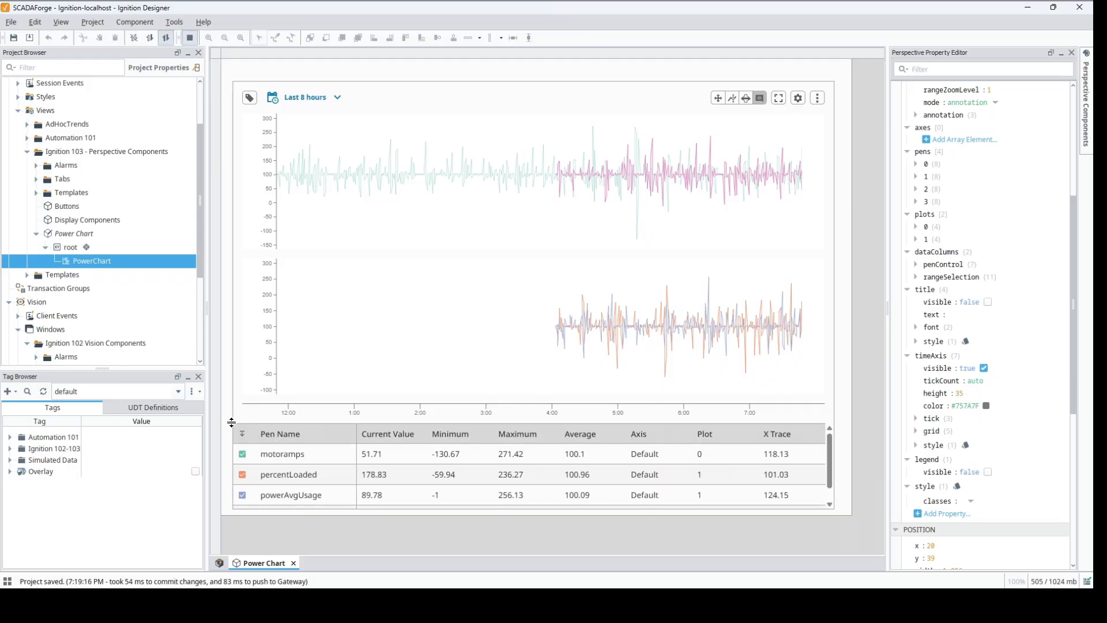
click(242, 455)
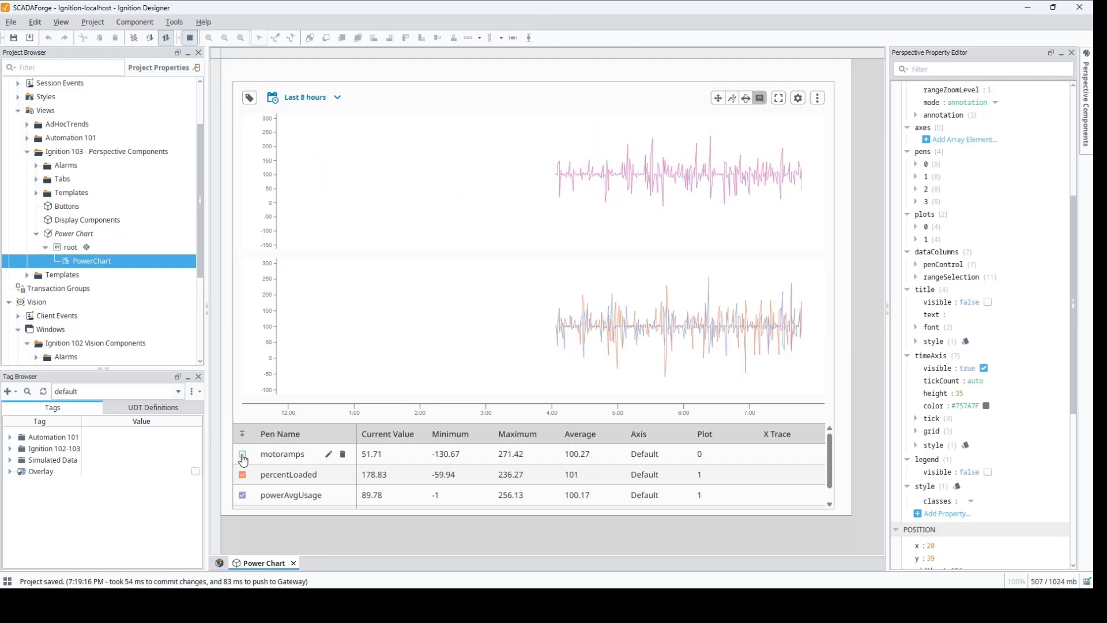
click(243, 455)
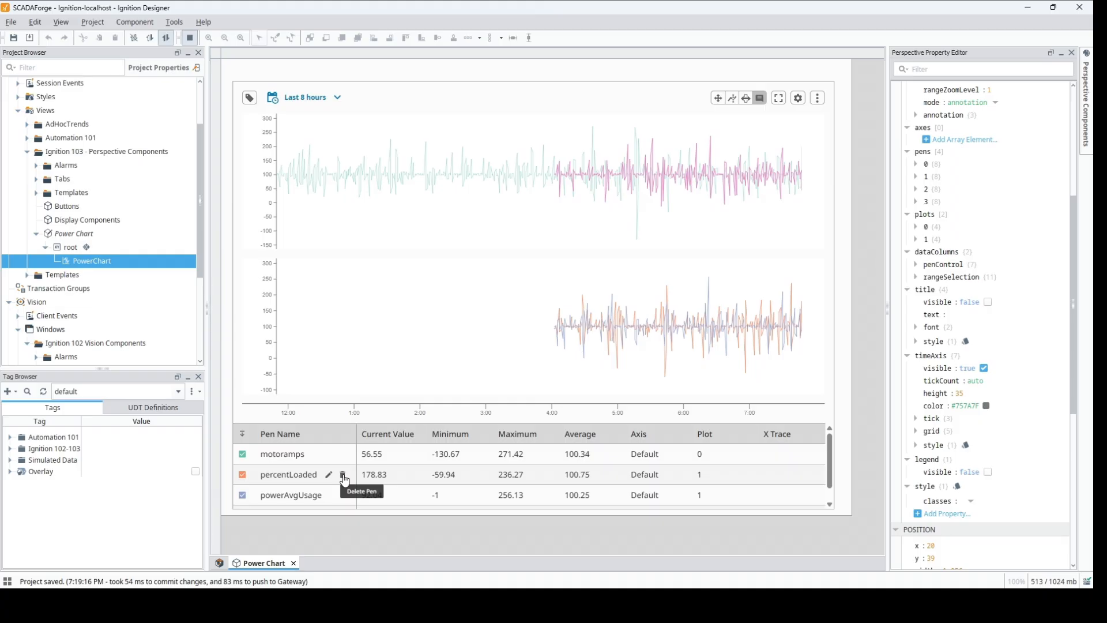
Step: Delete the percentLoaded pen, add compressor1's percentLoaded history tag back into Plot 1 and close the tag browser
click(343, 477)
click(333, 459)
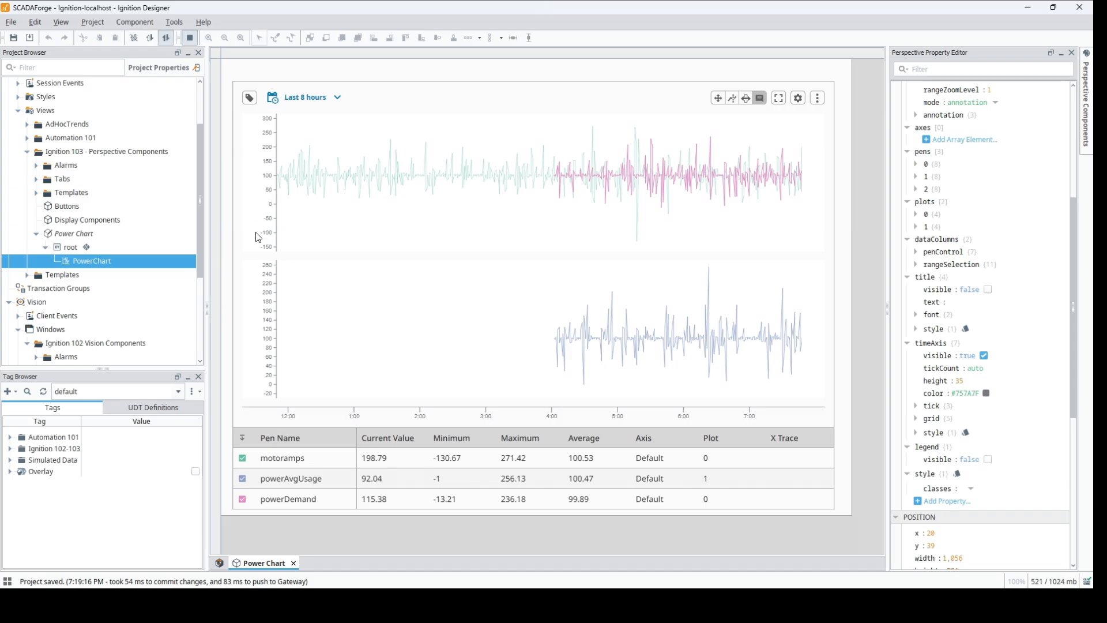
click(249, 98)
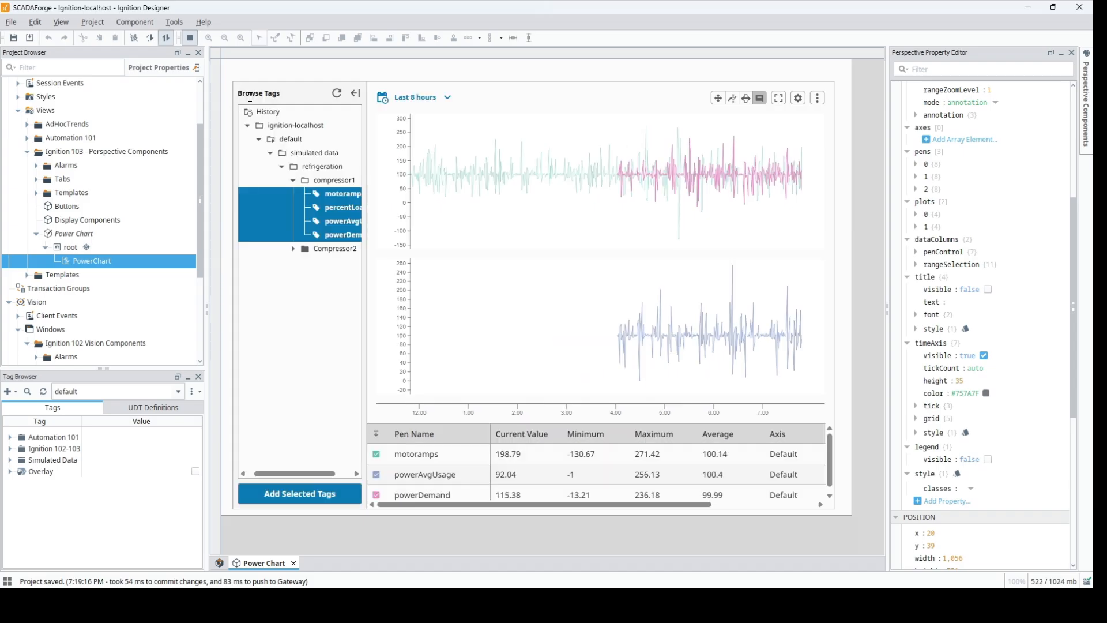
click(349, 208)
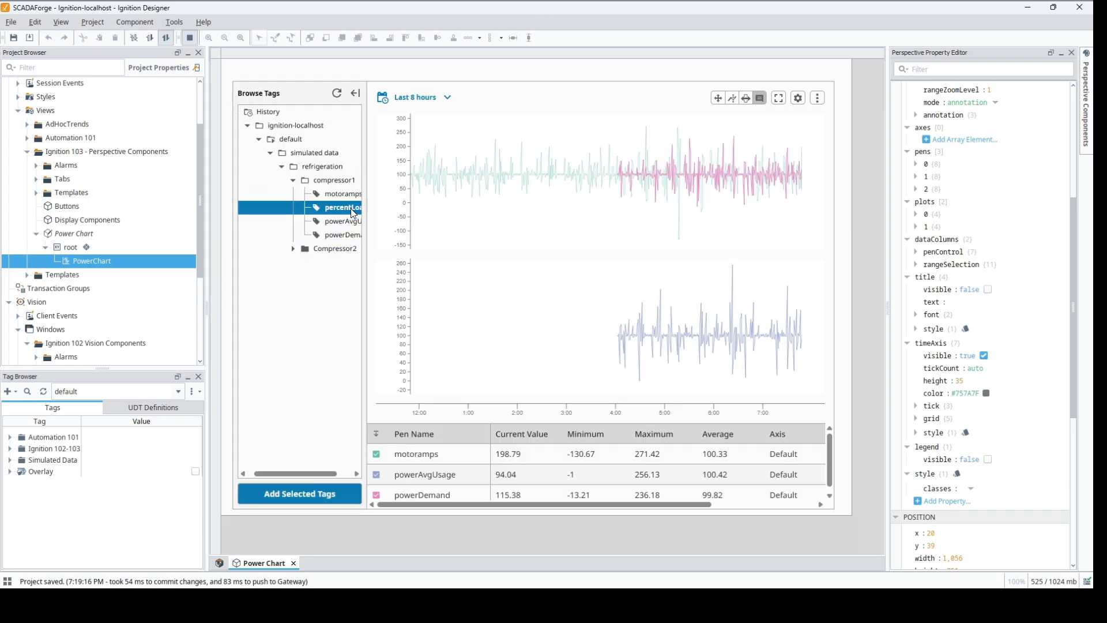
click(318, 493)
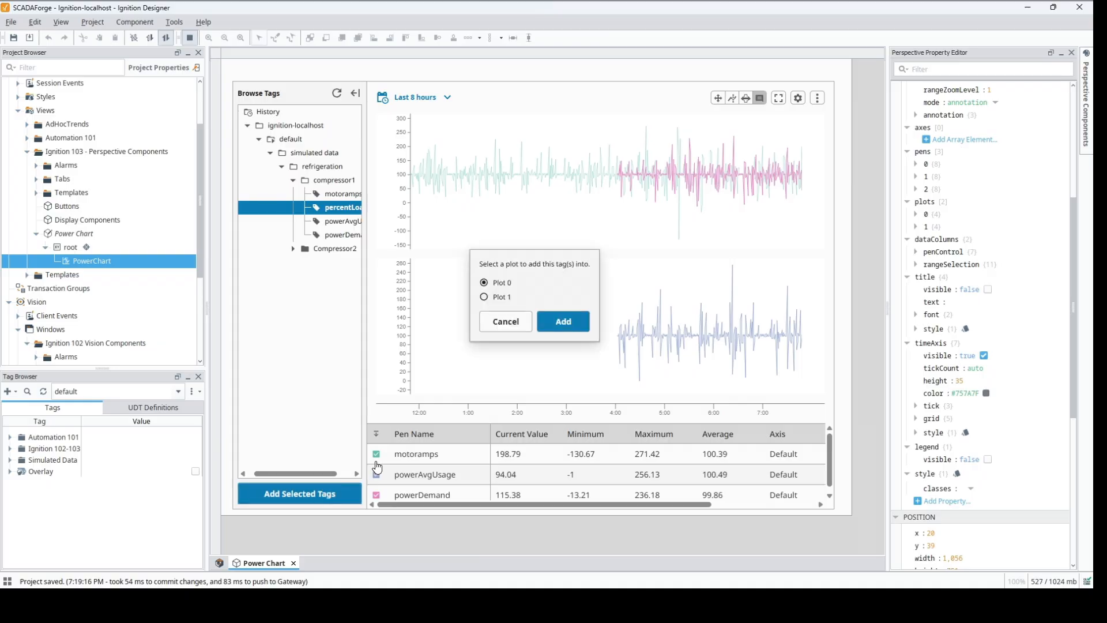
click(485, 298)
click(564, 322)
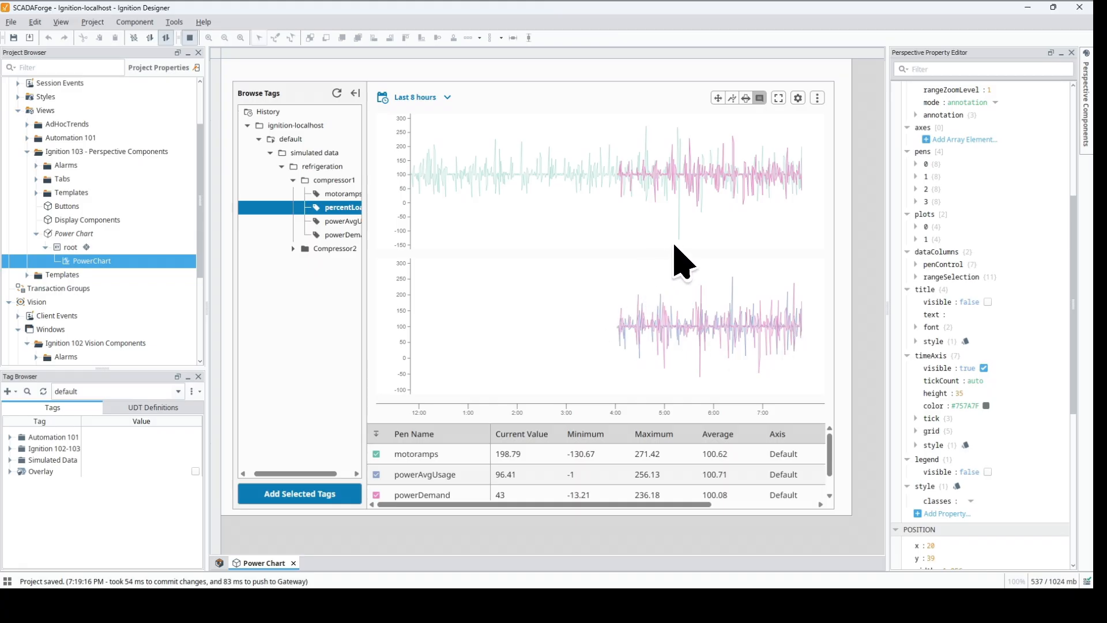
click(355, 96)
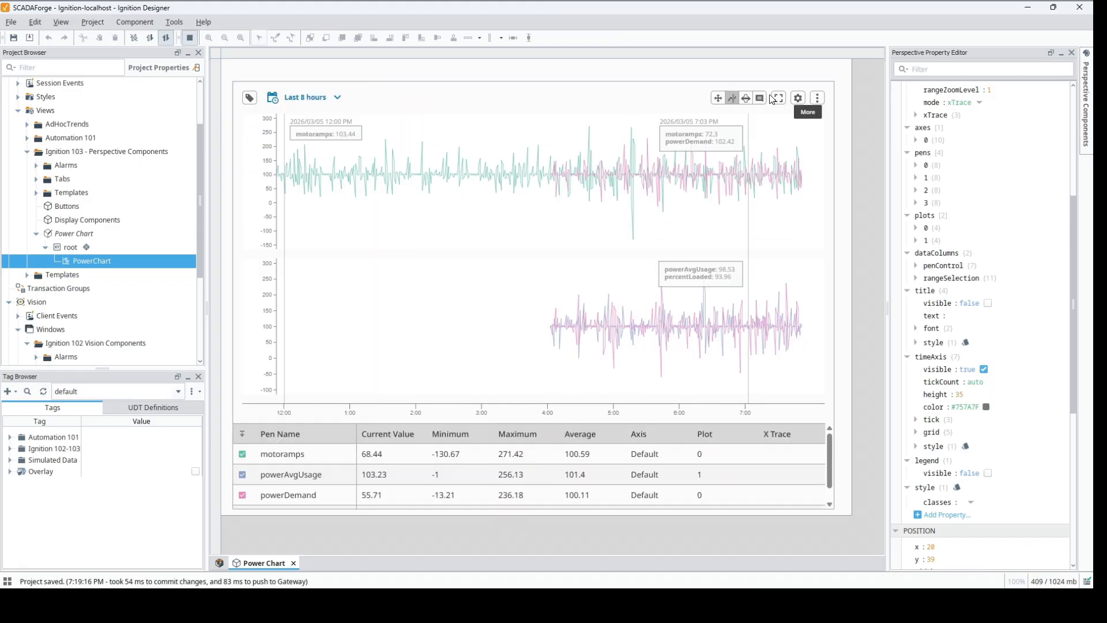
Step: Add a chart axis named Axis 1 with position Right, Auto Range off, minimum 50 and maximum 200
click(798, 98)
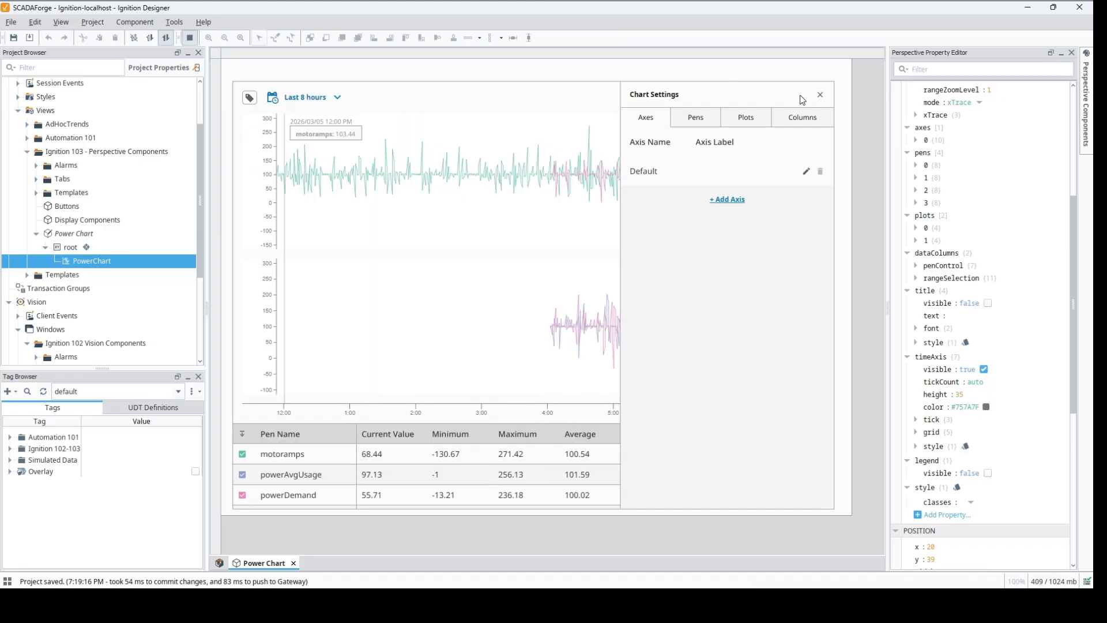
click(723, 200)
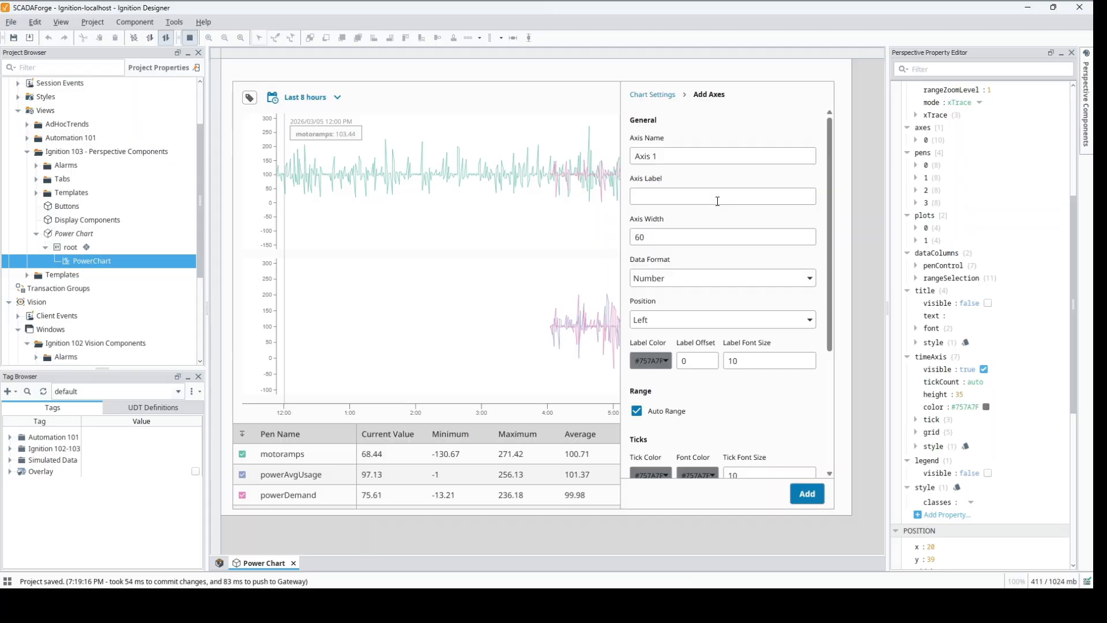
click(736, 322)
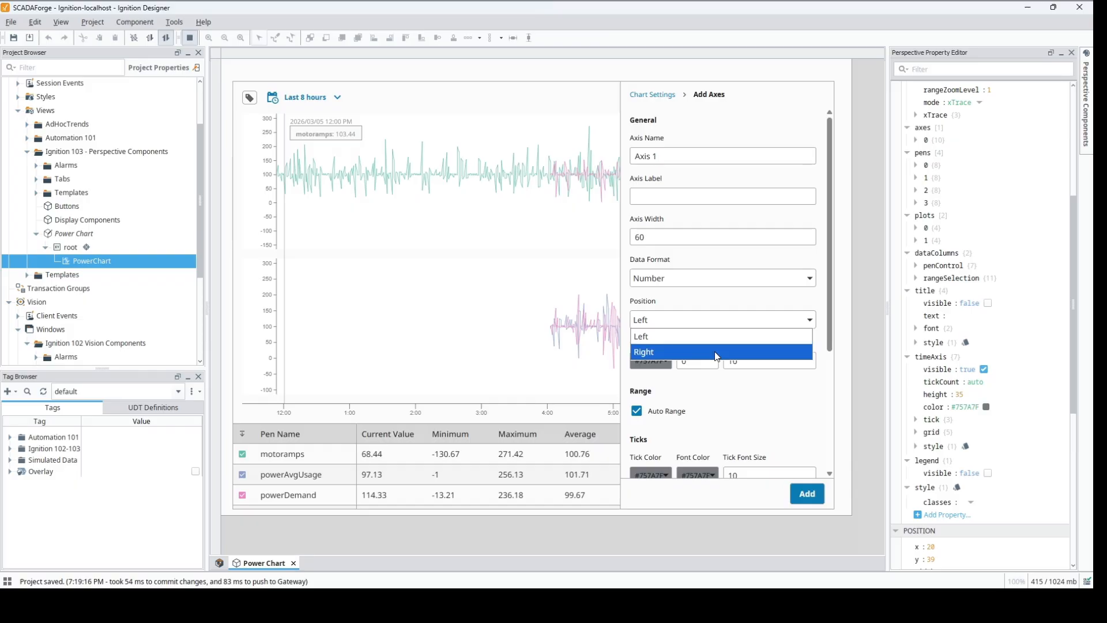
click(738, 353)
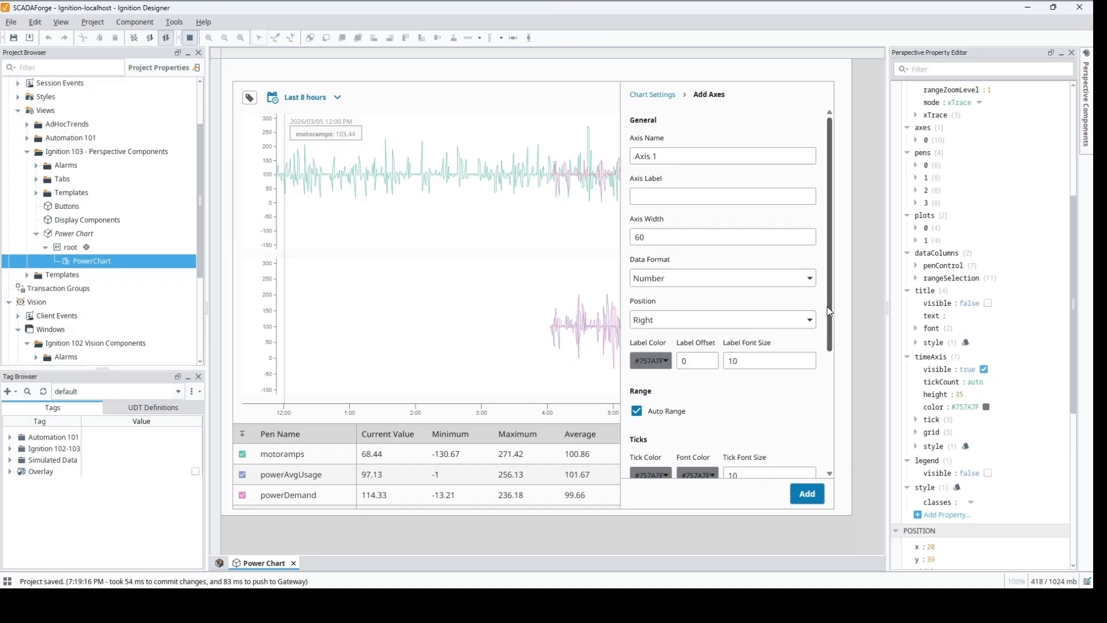
drag(832, 329, 829, 405)
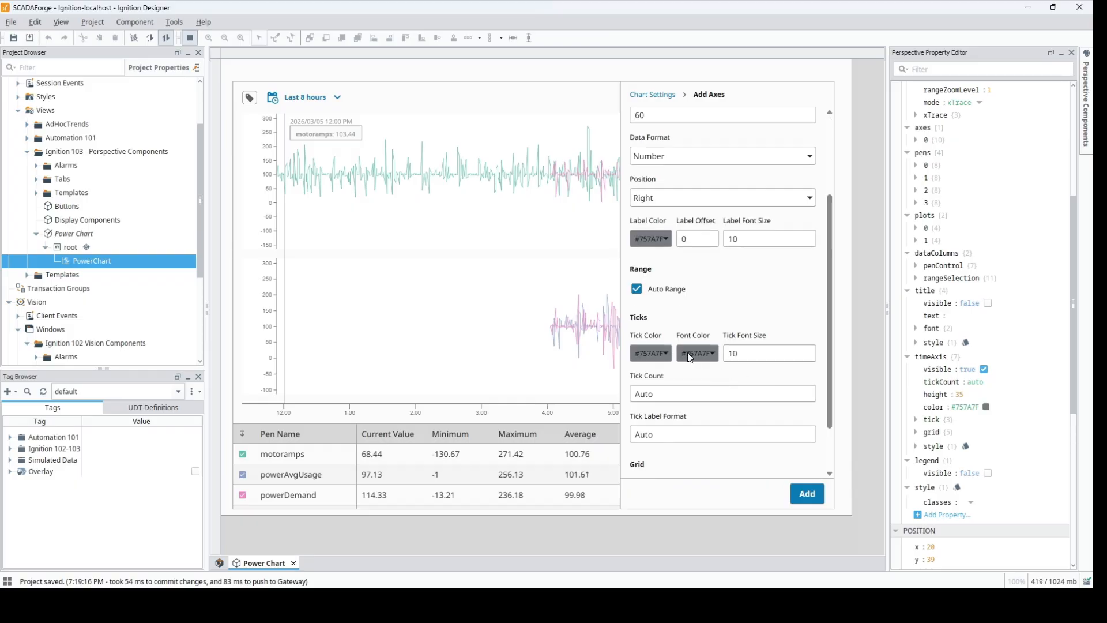
click(636, 289)
click(665, 328)
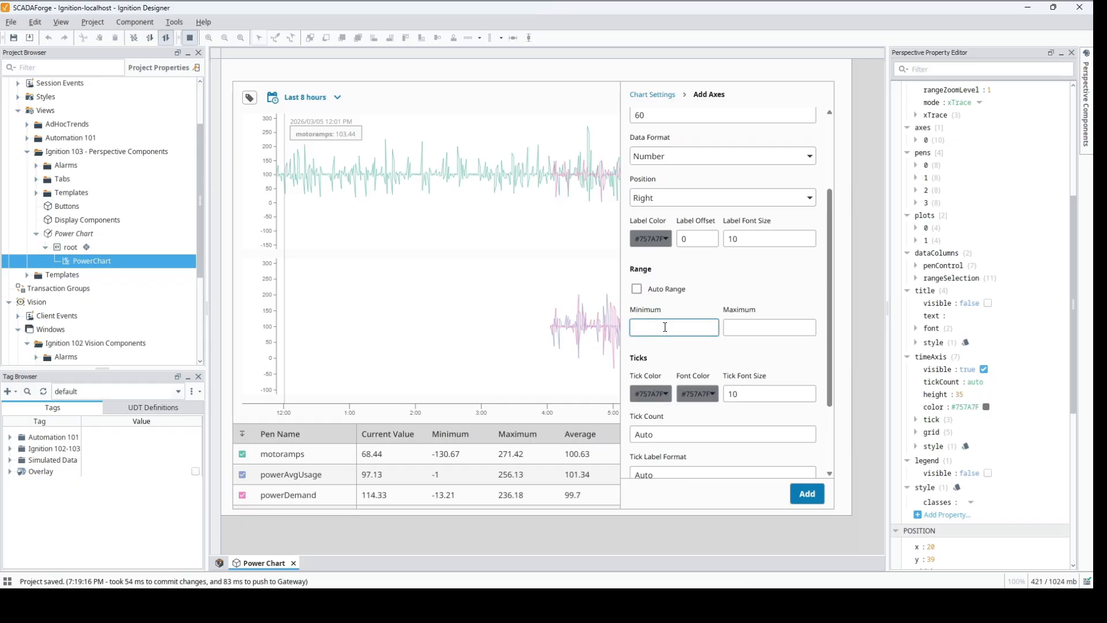
text(50)
key(Tab)
text(2)
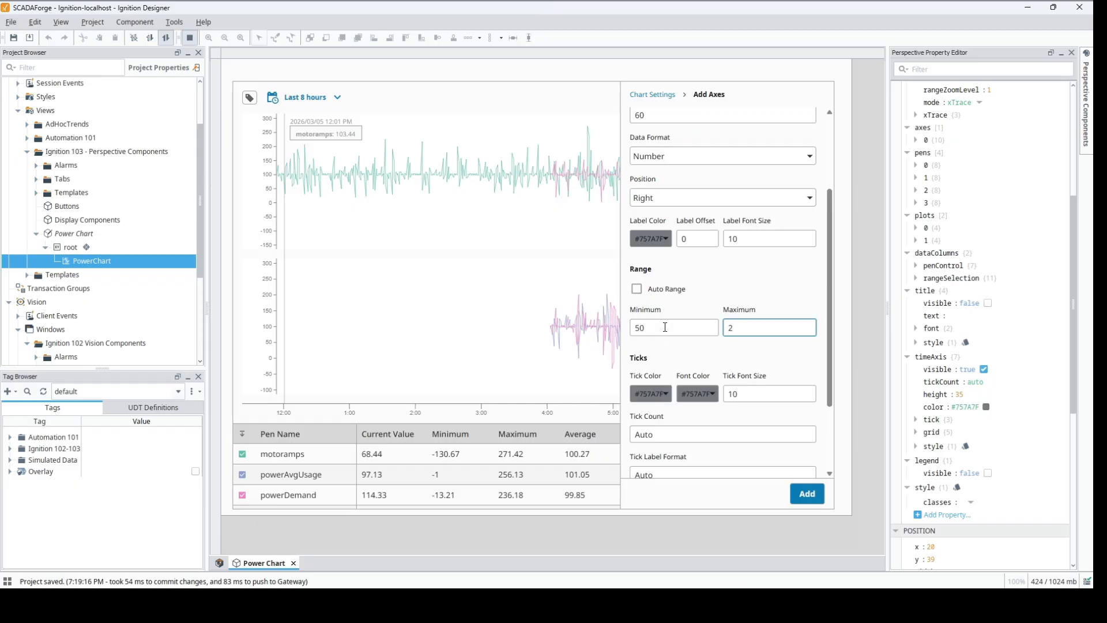
text(00)
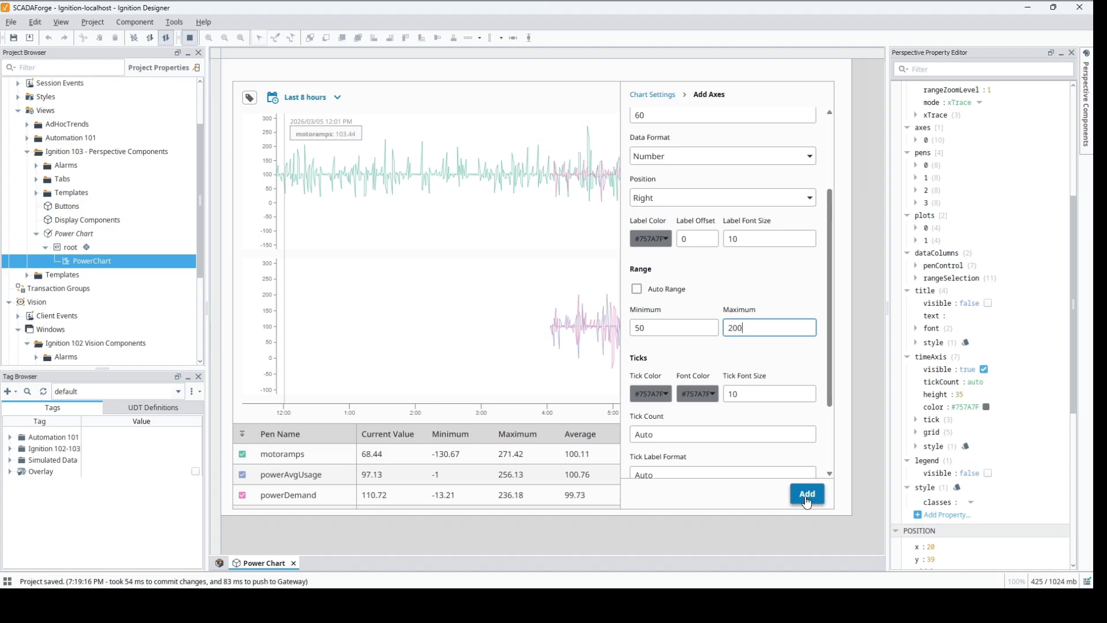
click(807, 495)
Step: Assign the motoramps pen to Axis 1
click(692, 127)
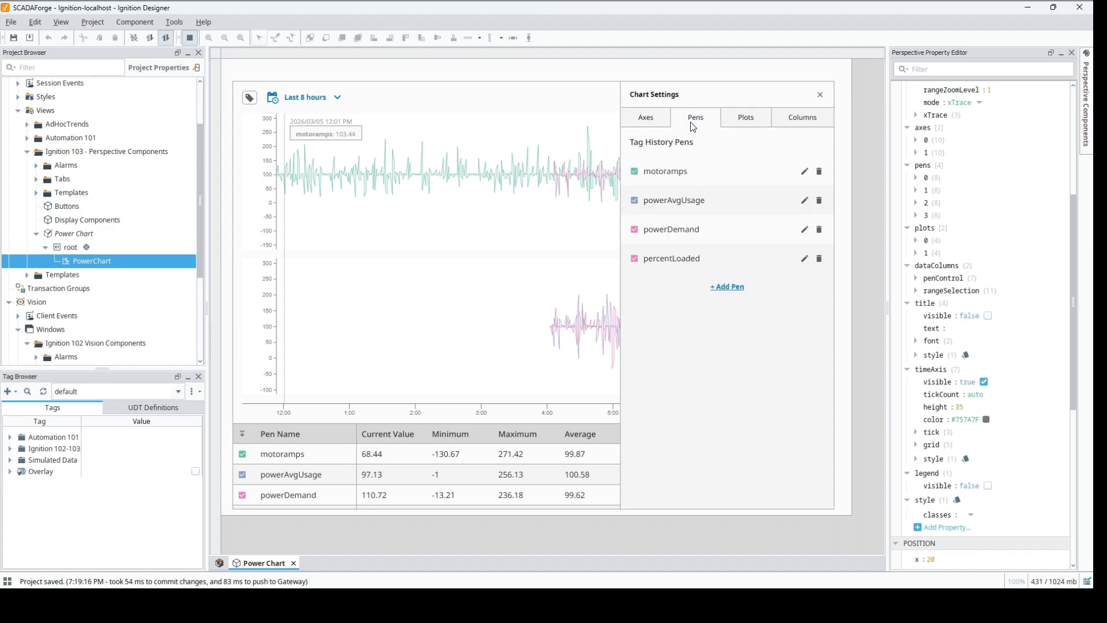
click(804, 171)
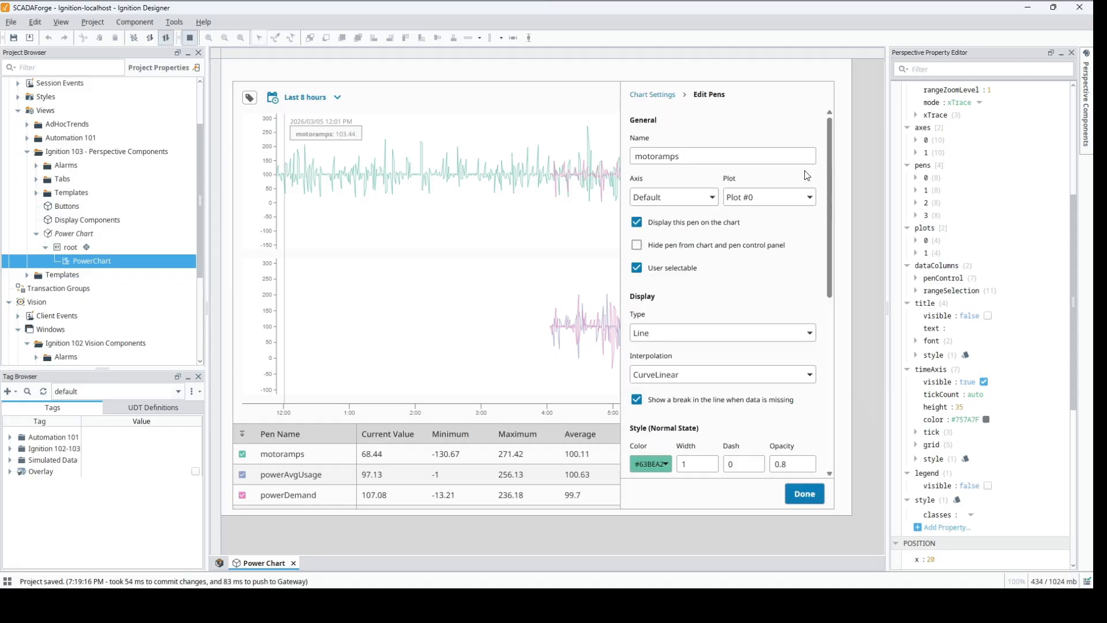
click(712, 197)
click(690, 229)
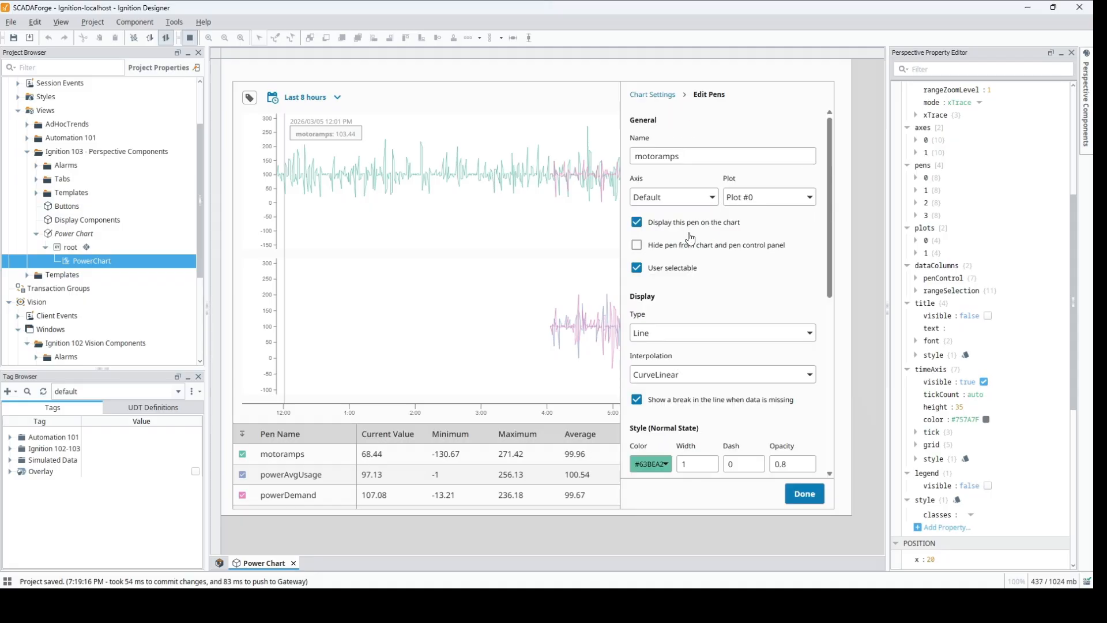
click(805, 495)
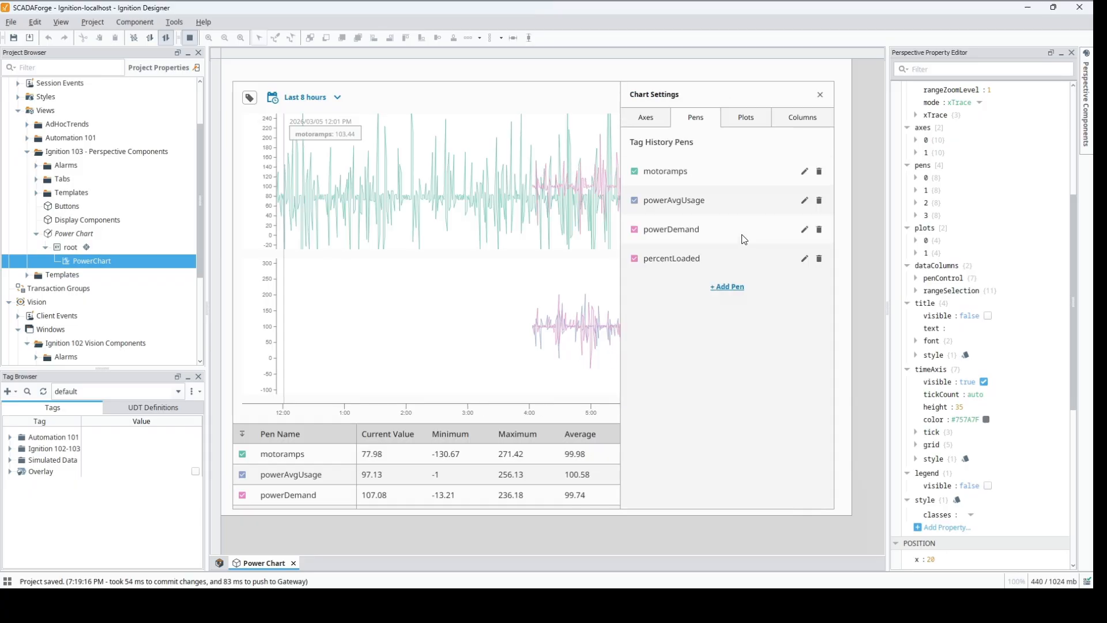
Step: Assign the powerAvgUsage pen to Axis 1 and close the chart settings
click(805, 200)
click(698, 202)
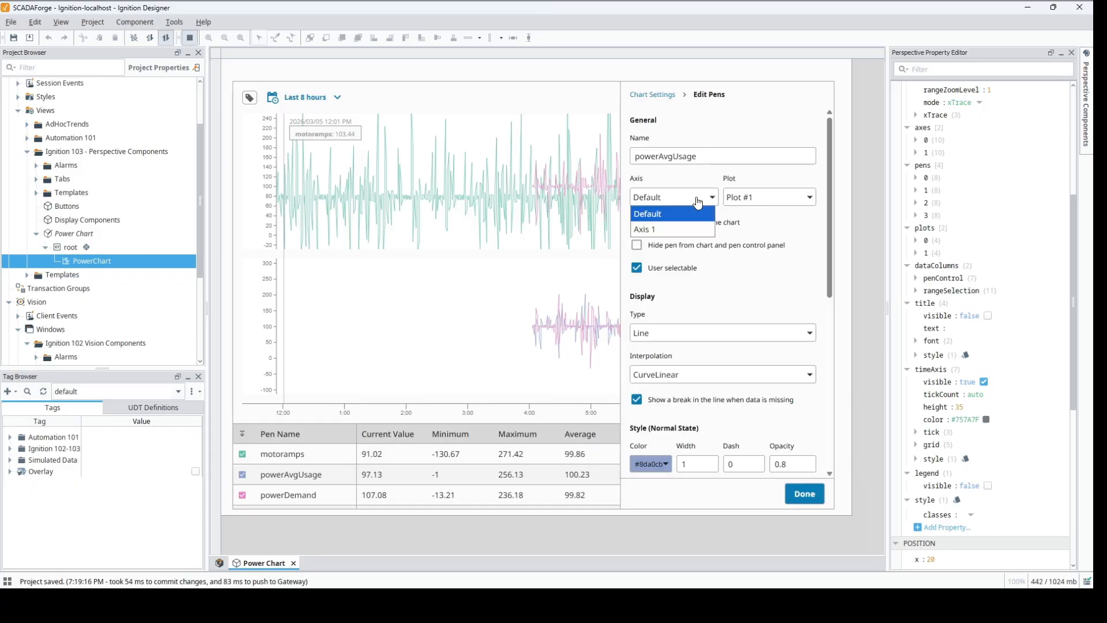
click(689, 228)
click(801, 490)
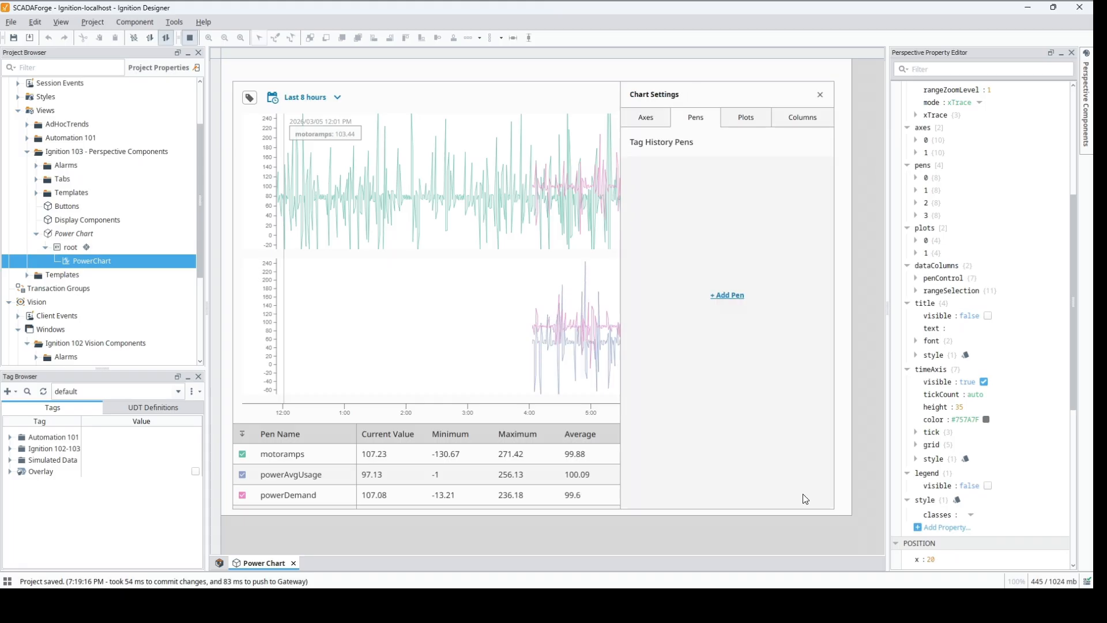
click(819, 95)
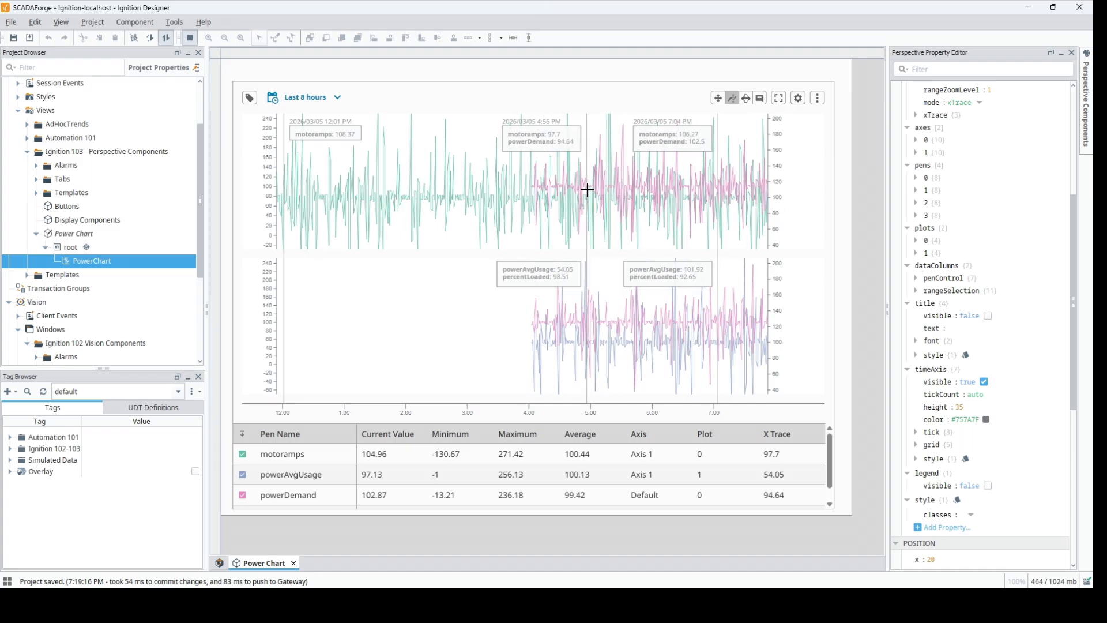
Step: Try exporting the chart data, then cancel the file save
click(817, 99)
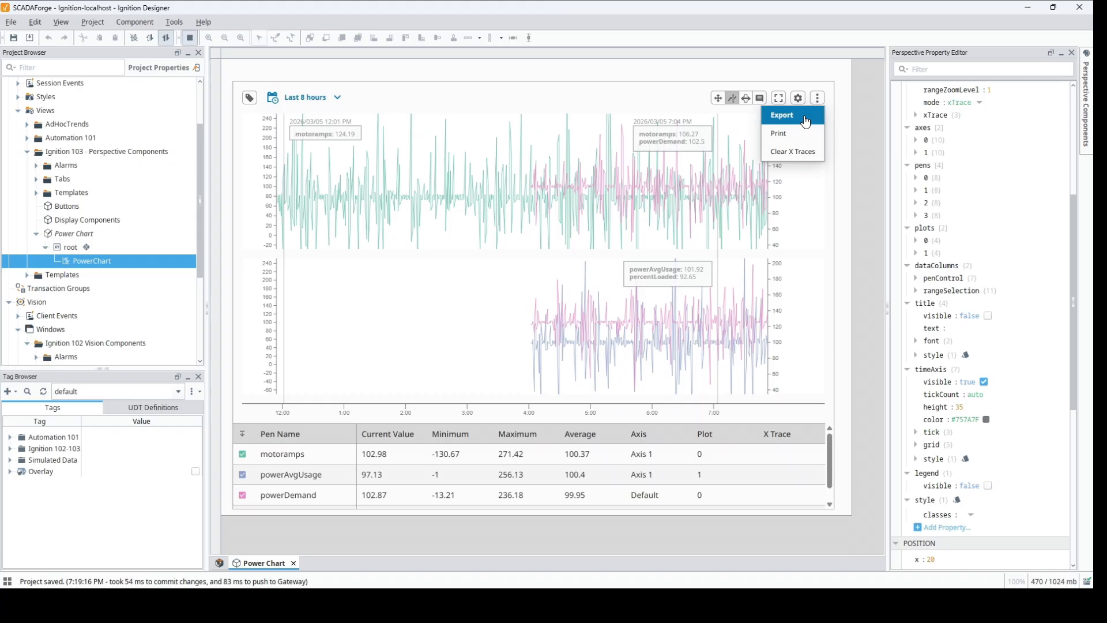
click(806, 120)
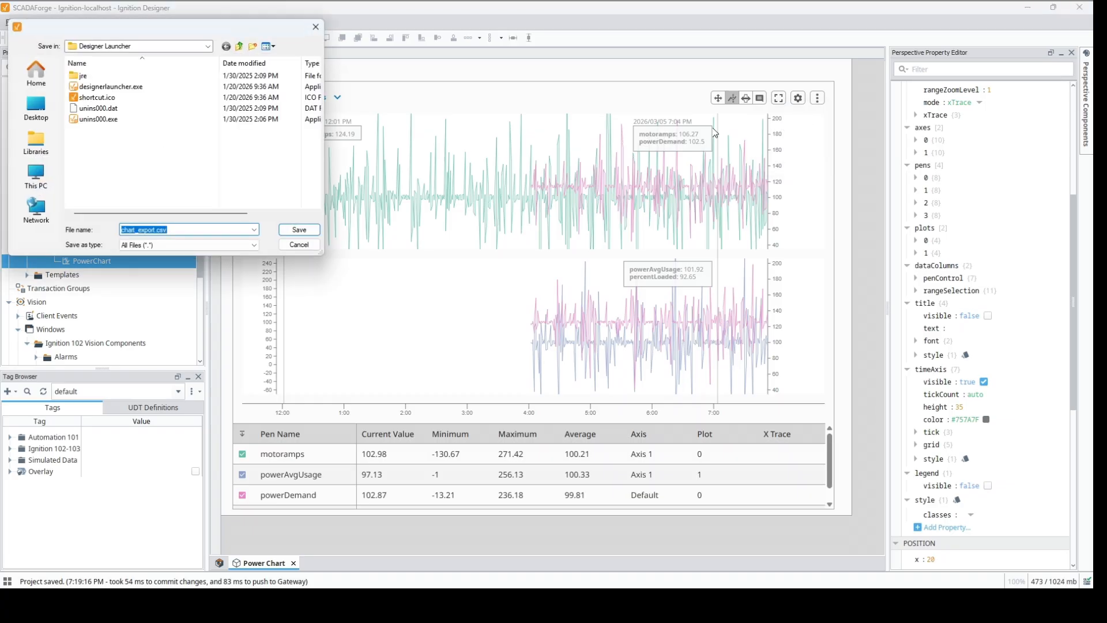
click(299, 244)
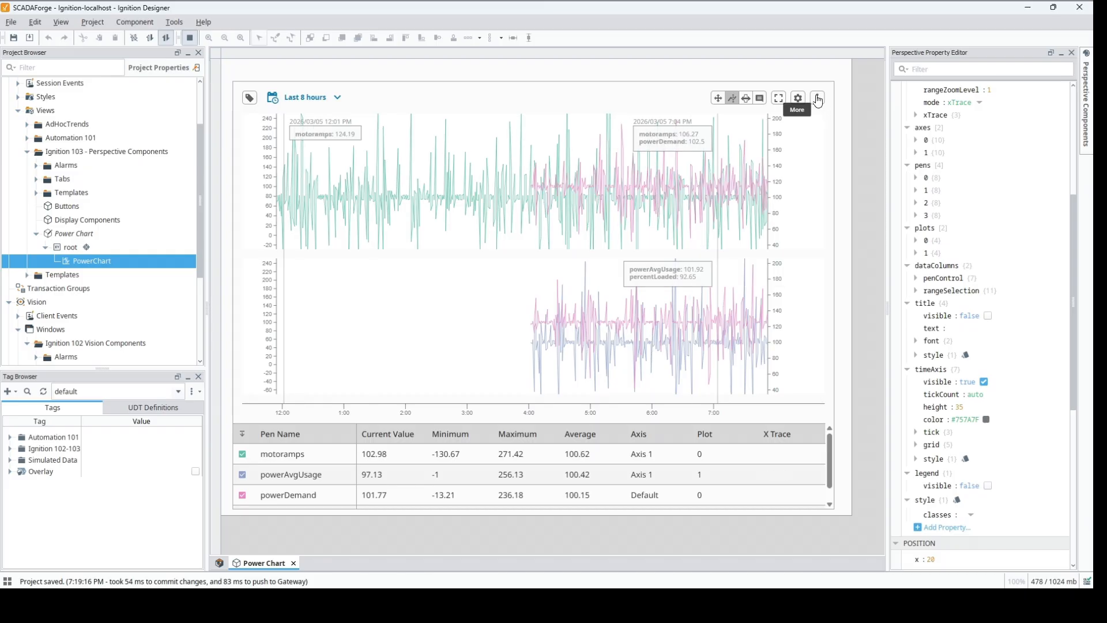
Step: Clear the X traces from the chart and return it to pan and zoom mode
click(818, 100)
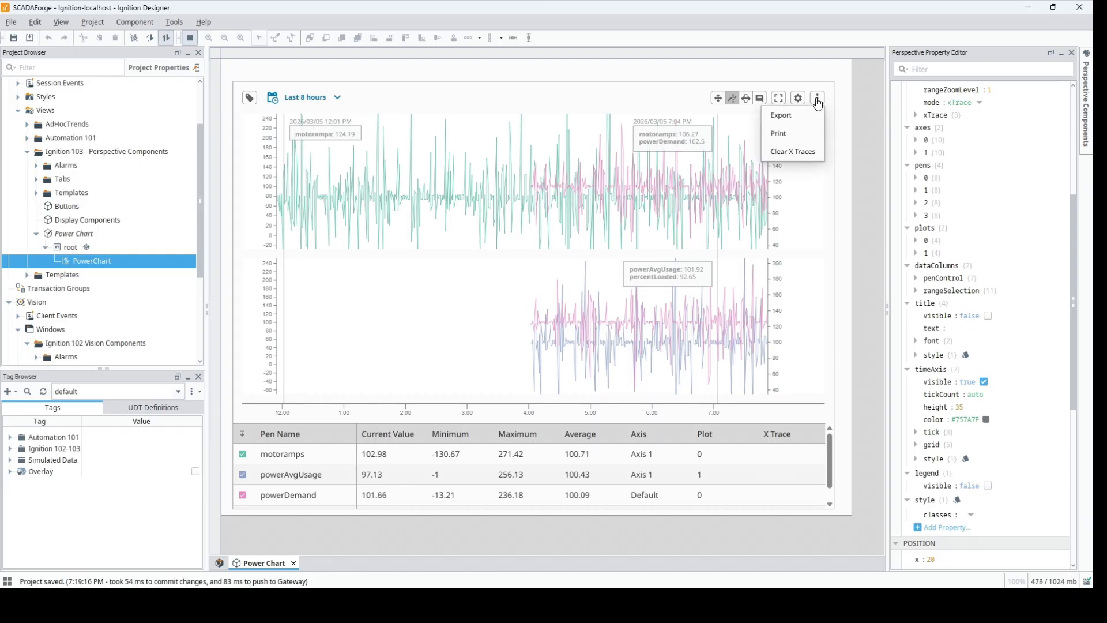
click(801, 153)
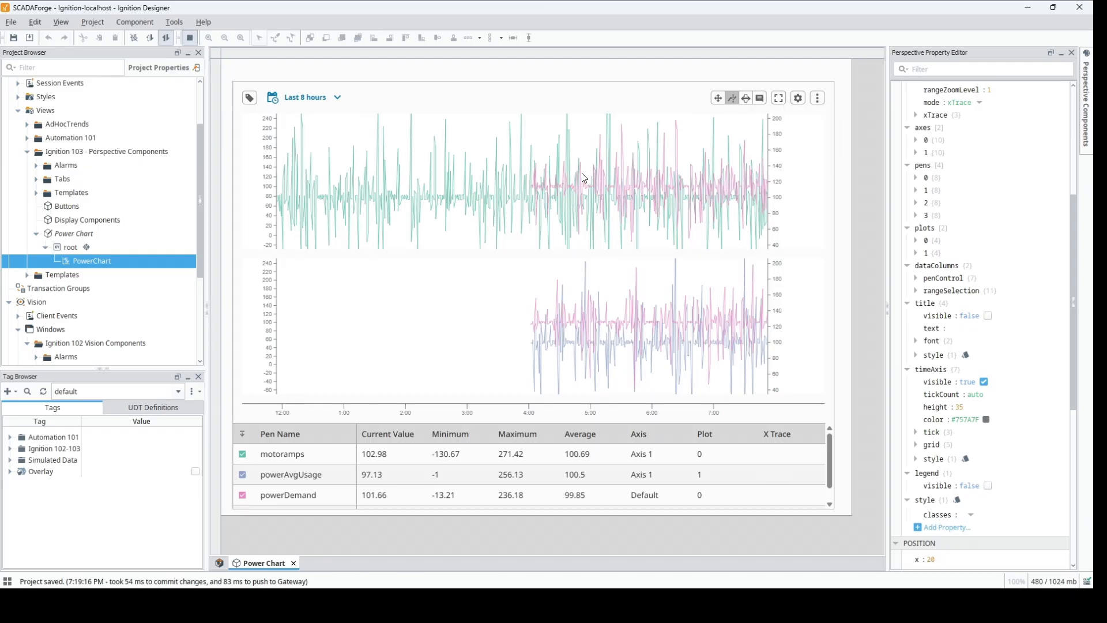
click(451, 294)
click(718, 100)
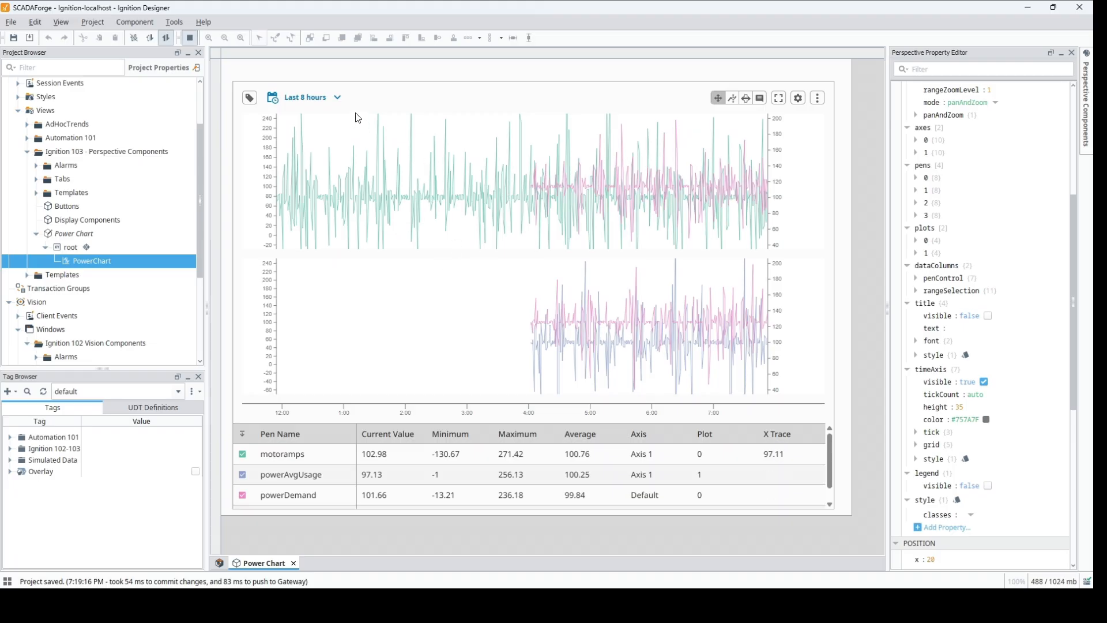
Step: Set the chart's realtime range to the last 1 hours, then apply the historical range 2026/03/05 from 11:54 AM to 7:54 PM
click(336, 99)
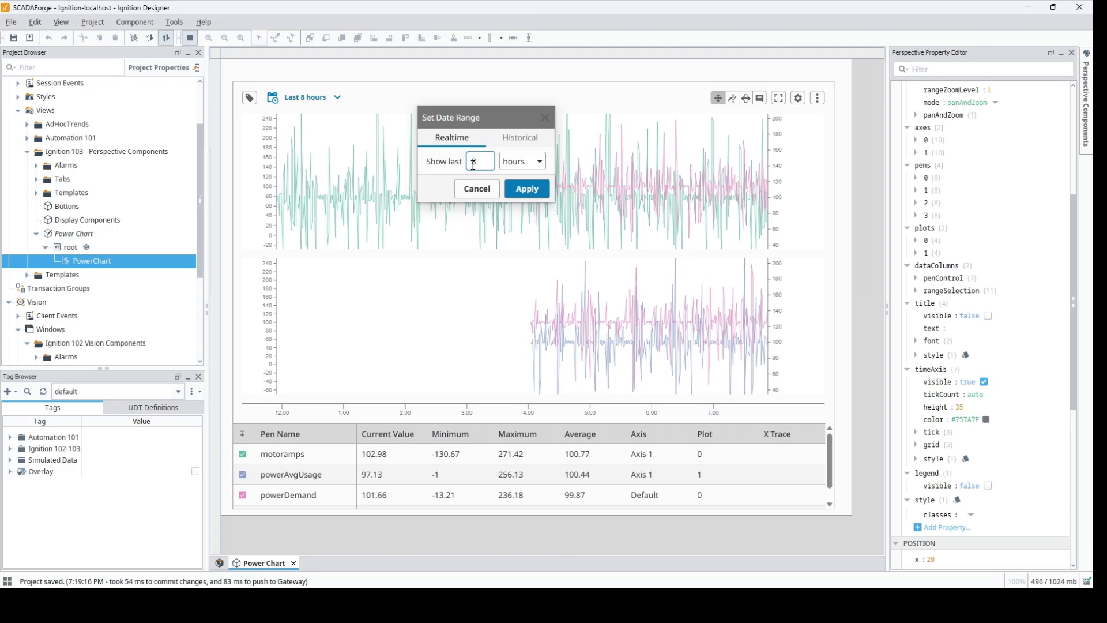
click(525, 189)
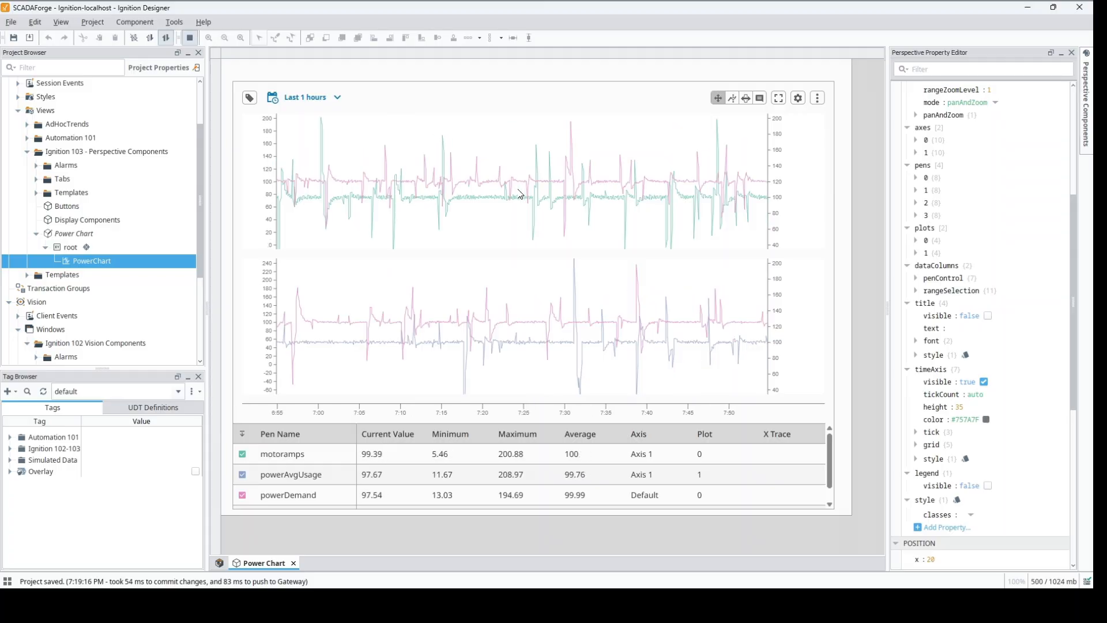
click(336, 98)
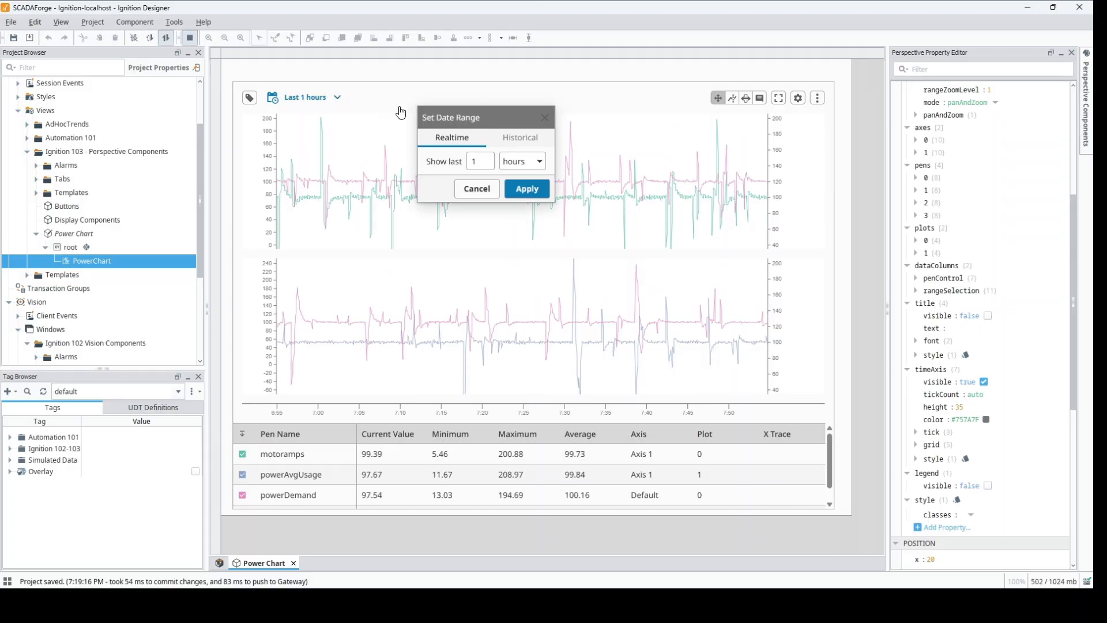
click(515, 141)
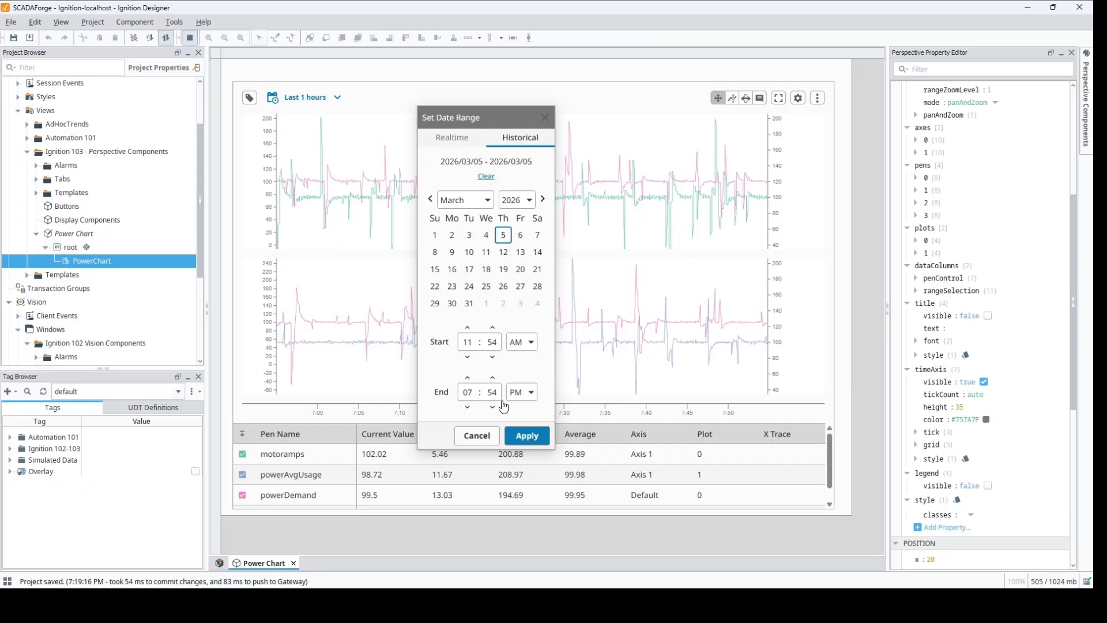
click(519, 435)
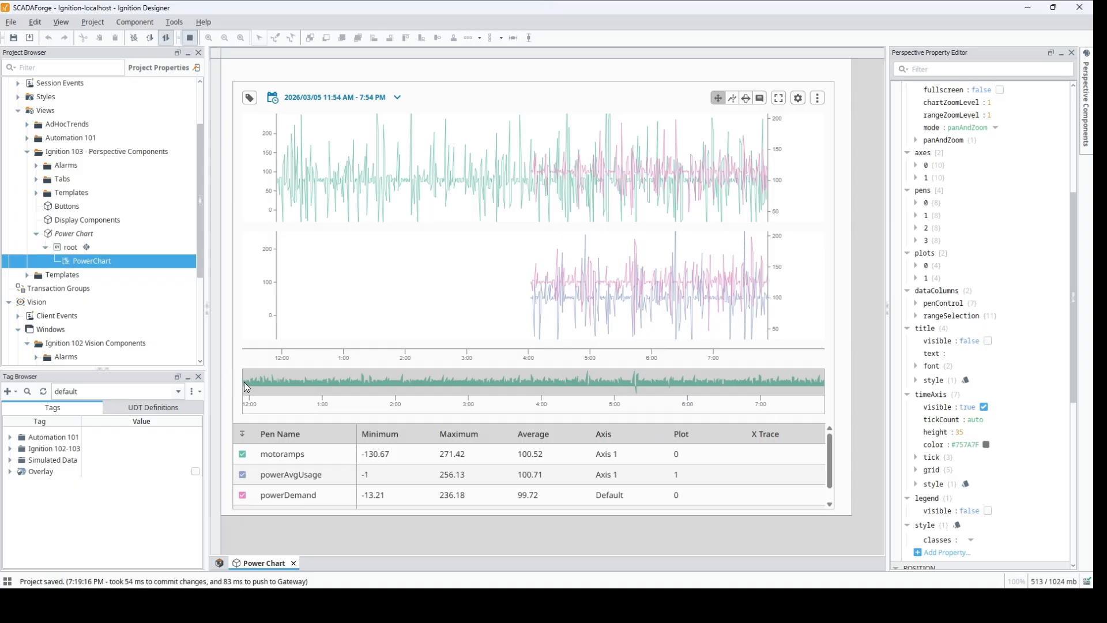
Step: Narrow the range selector to about 7:02 PM through 7:54 PM, then open and close the chart's tag browser
drag(247, 382, 658, 382)
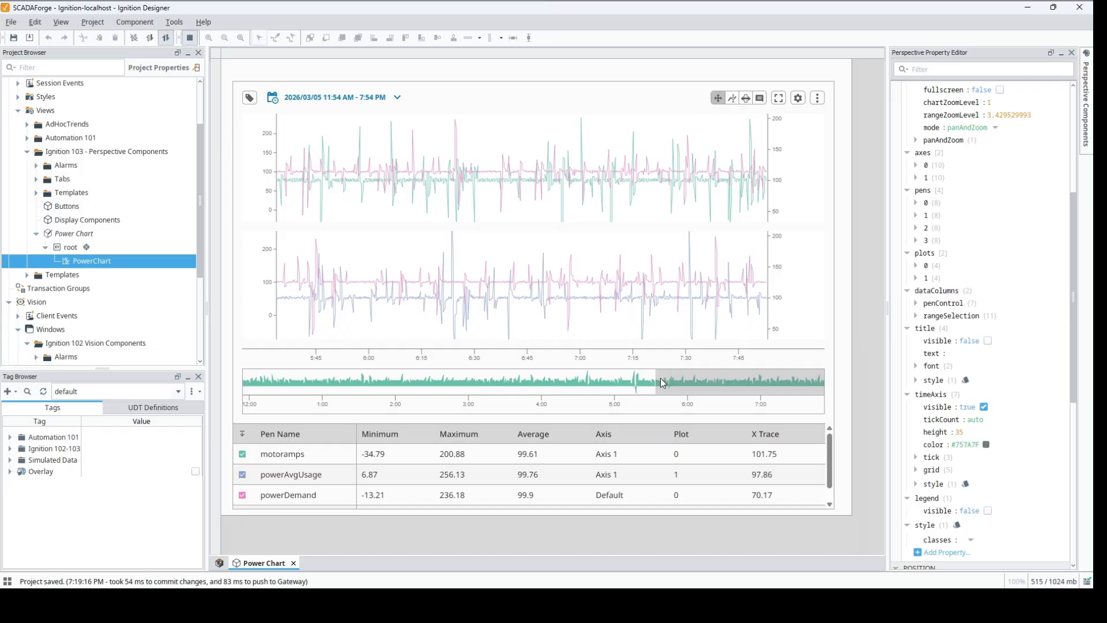
drag(658, 382, 766, 380)
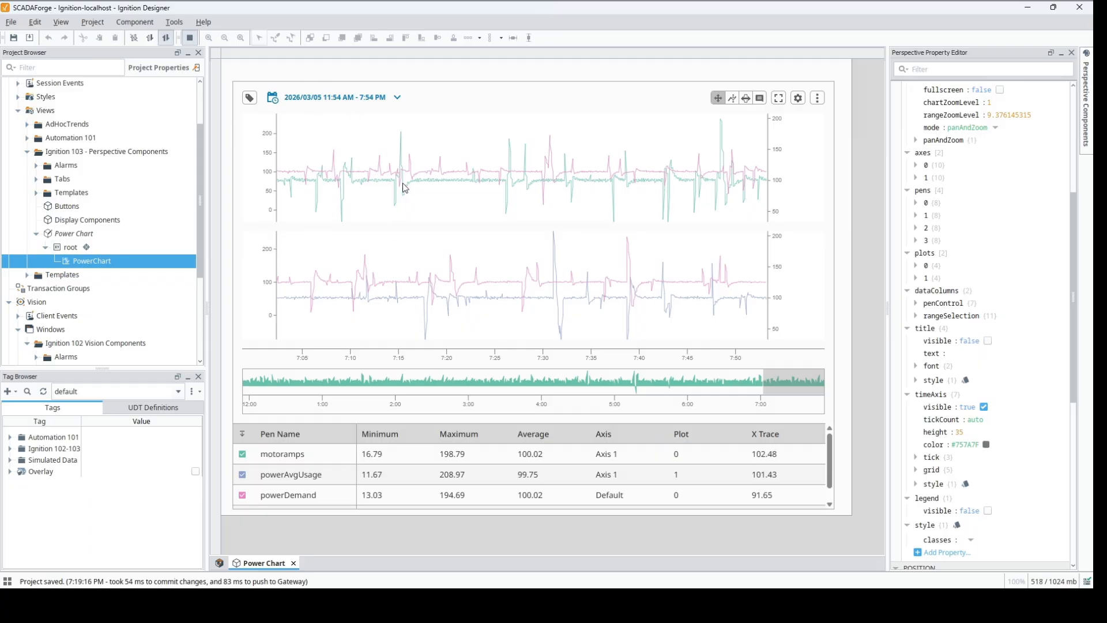
click(250, 100)
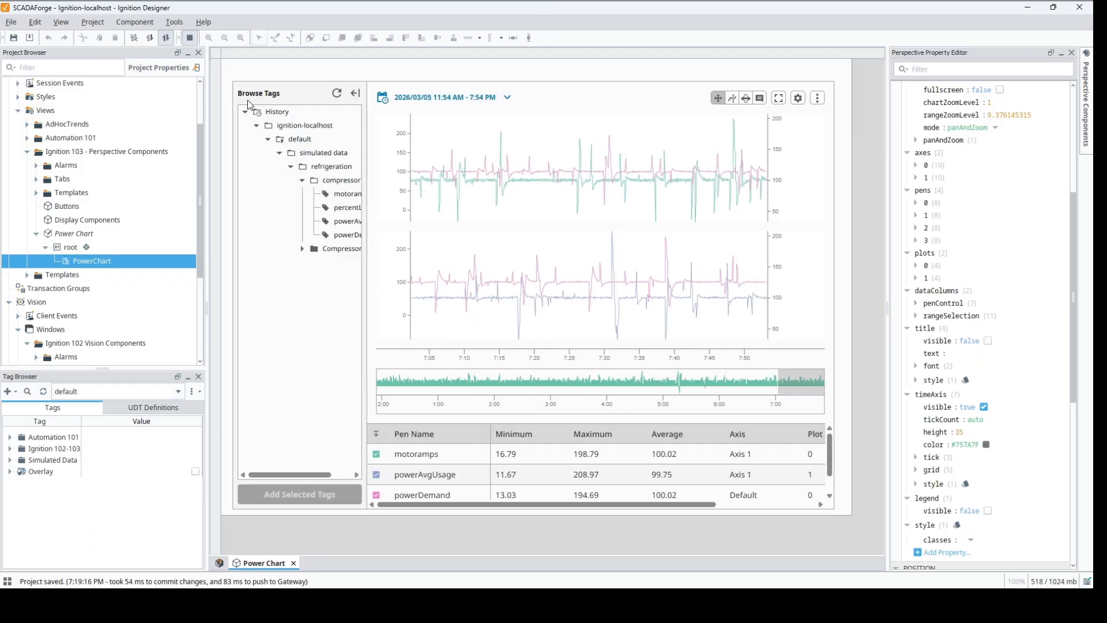
click(356, 96)
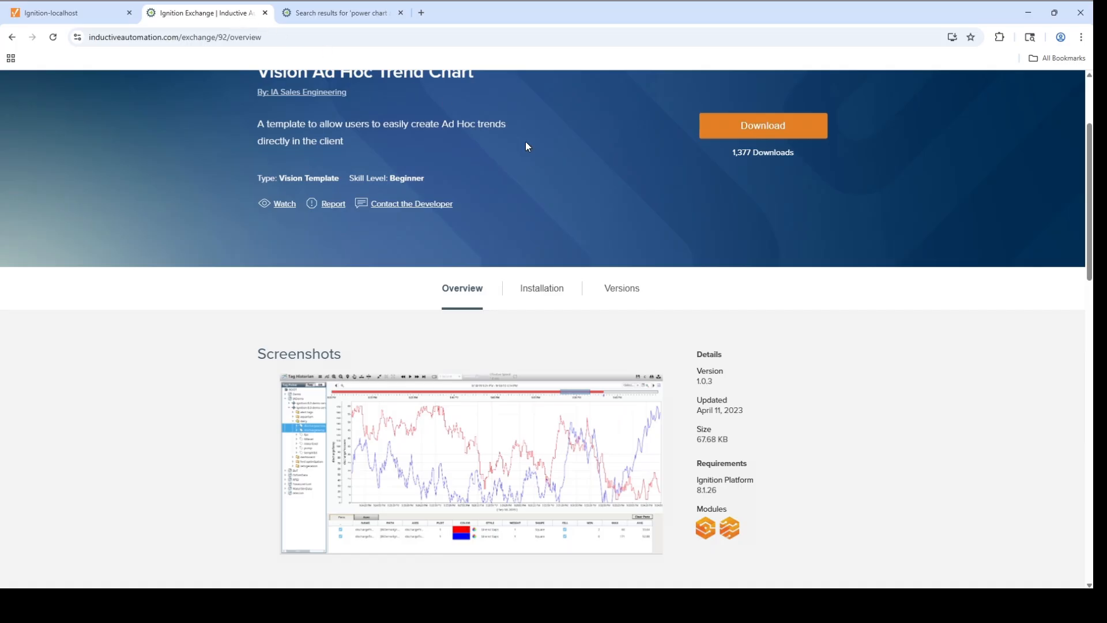
Step: Switch to the web browser, go to the Ignition Exchange resource list and search it for "Perspective Ad Hoc"
scroll(603, 184, up, 3)
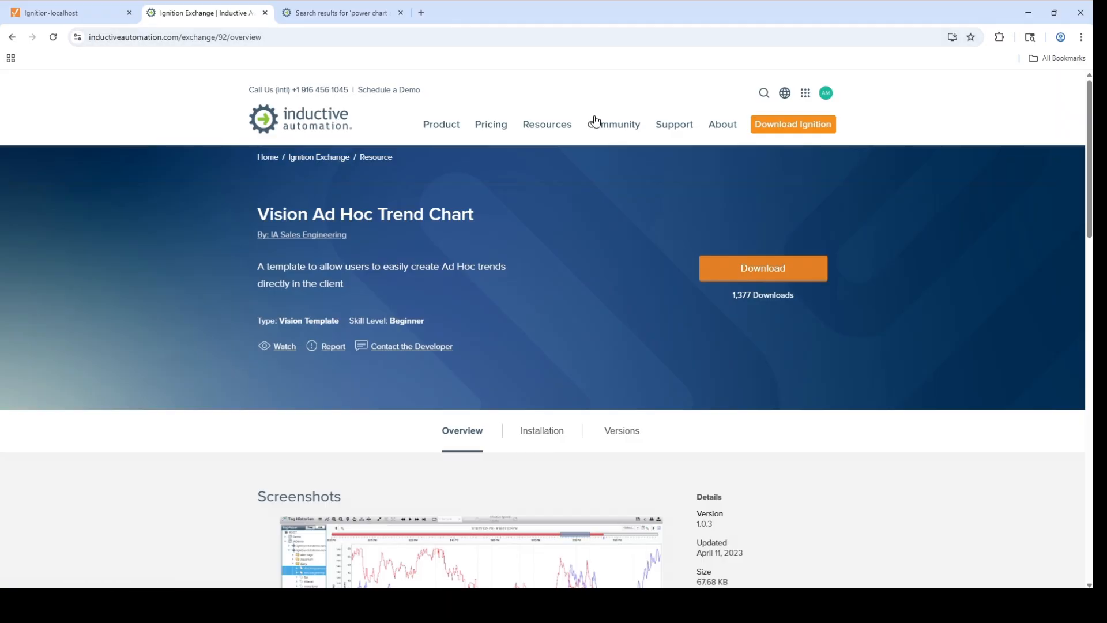
click(323, 158)
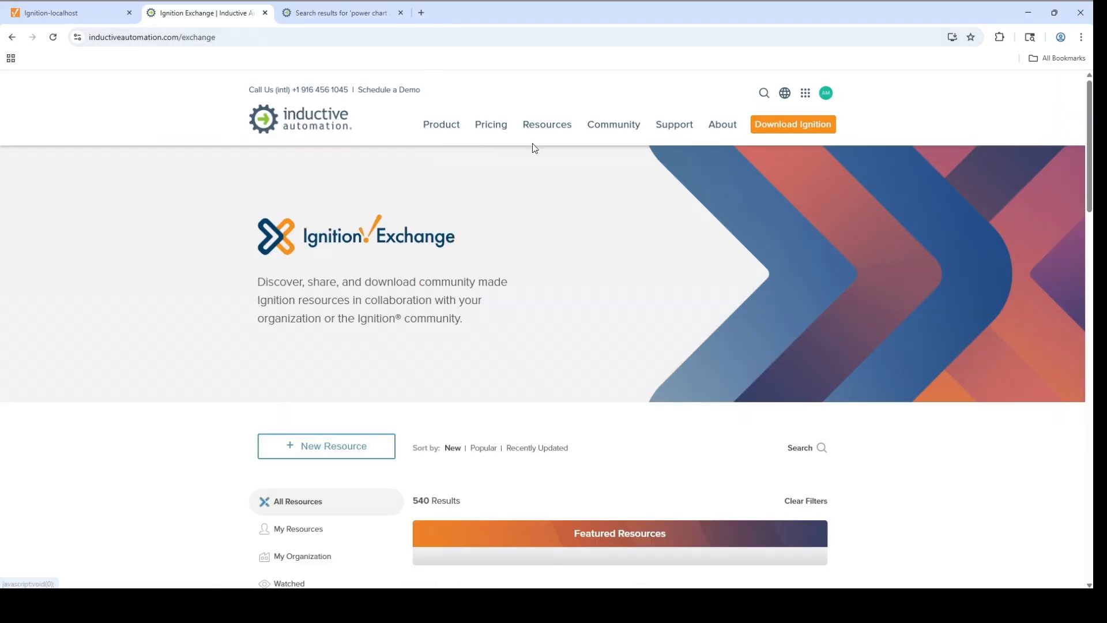
click(824, 452)
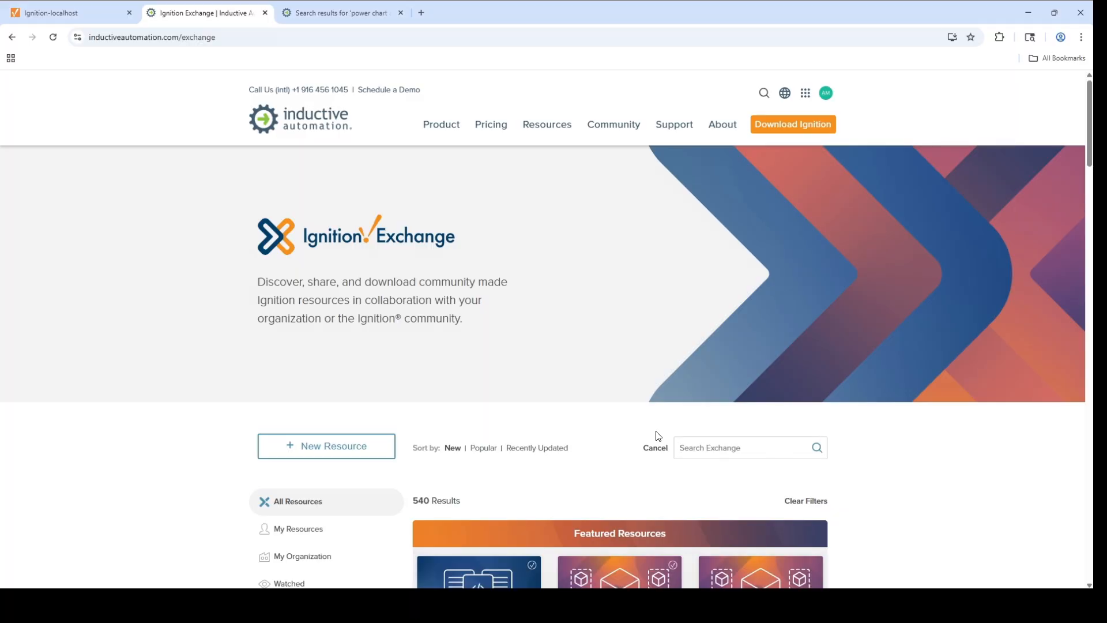
text(Perspective Ad Hoc)
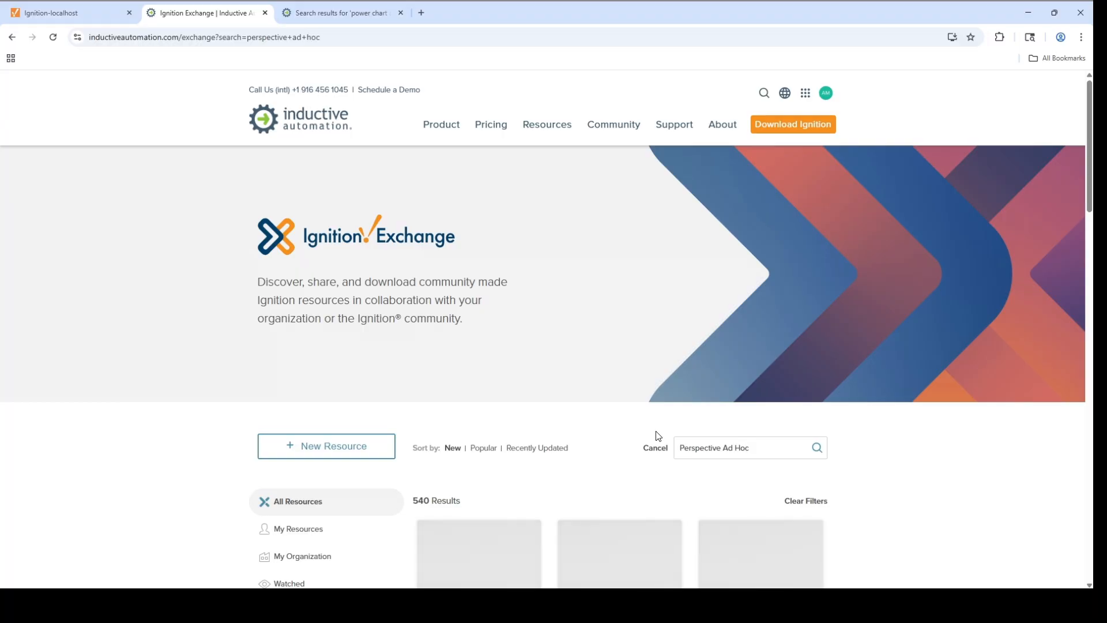
Step: Find the Ad Hoc Trends Perspective view resource in the results, open its page and review the overview and screenshots
scroll(808, 447, down, 7)
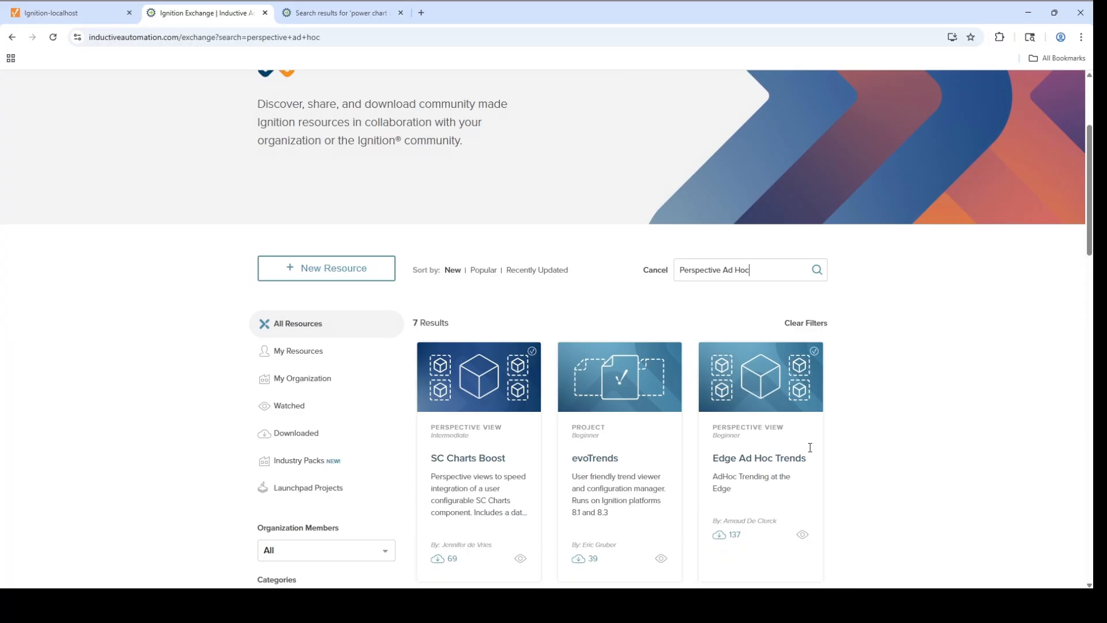
scroll(937, 343, down, 7)
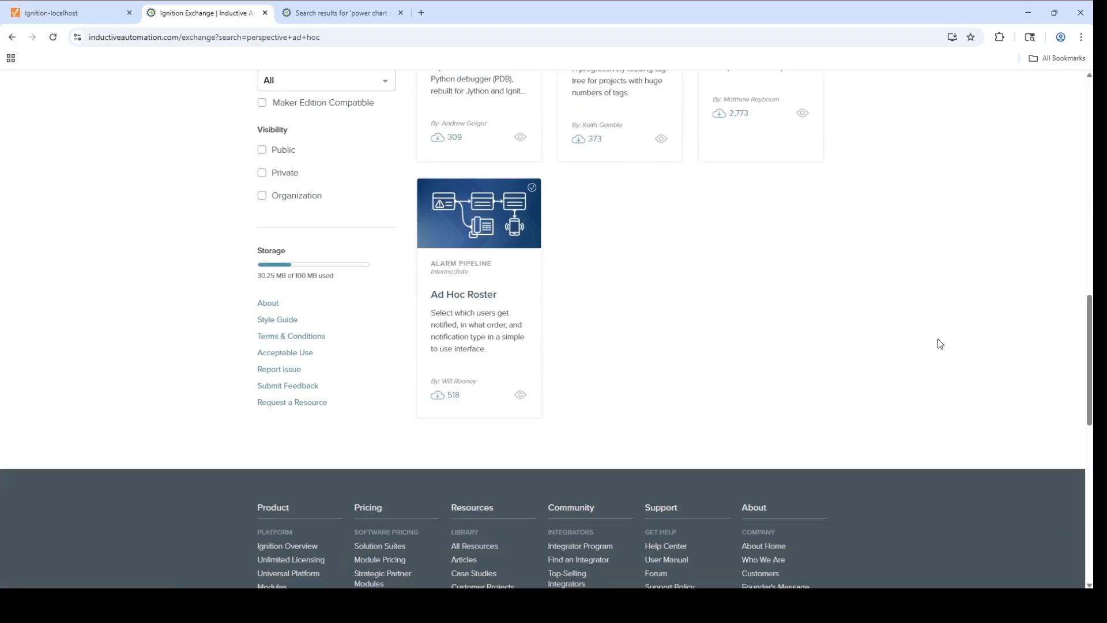
scroll(940, 343, up, 5)
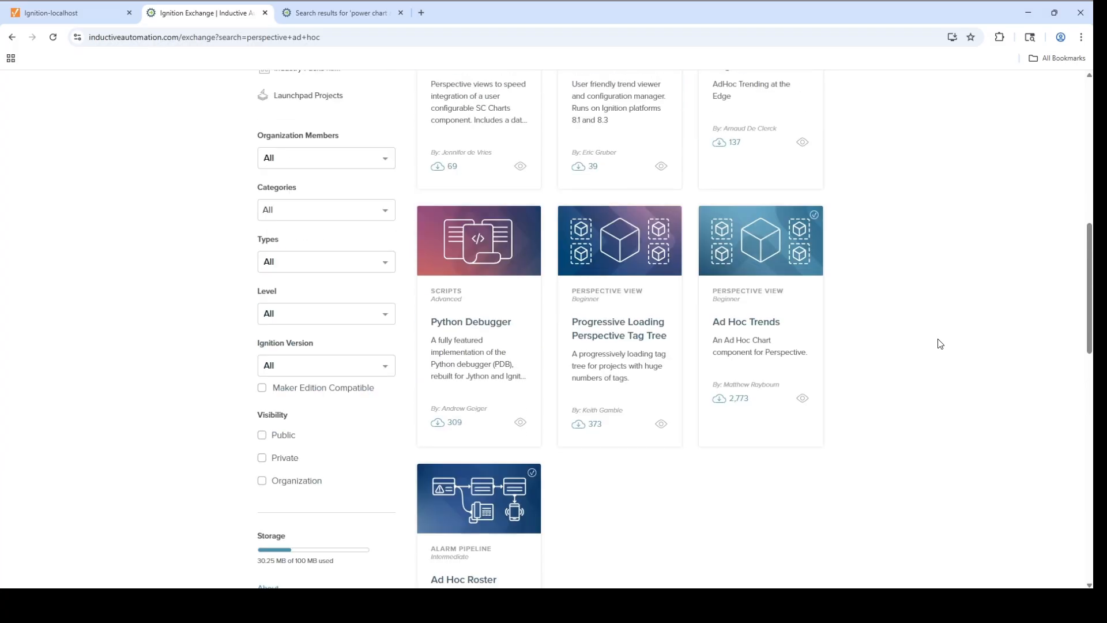
click(747, 321)
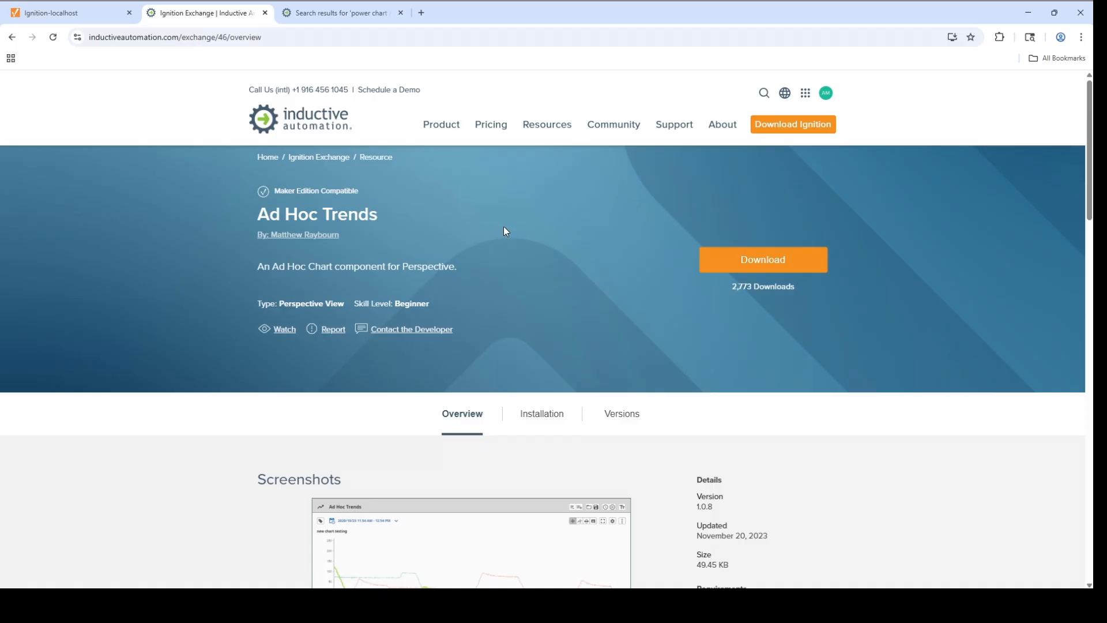
scroll(500, 233, down, 2)
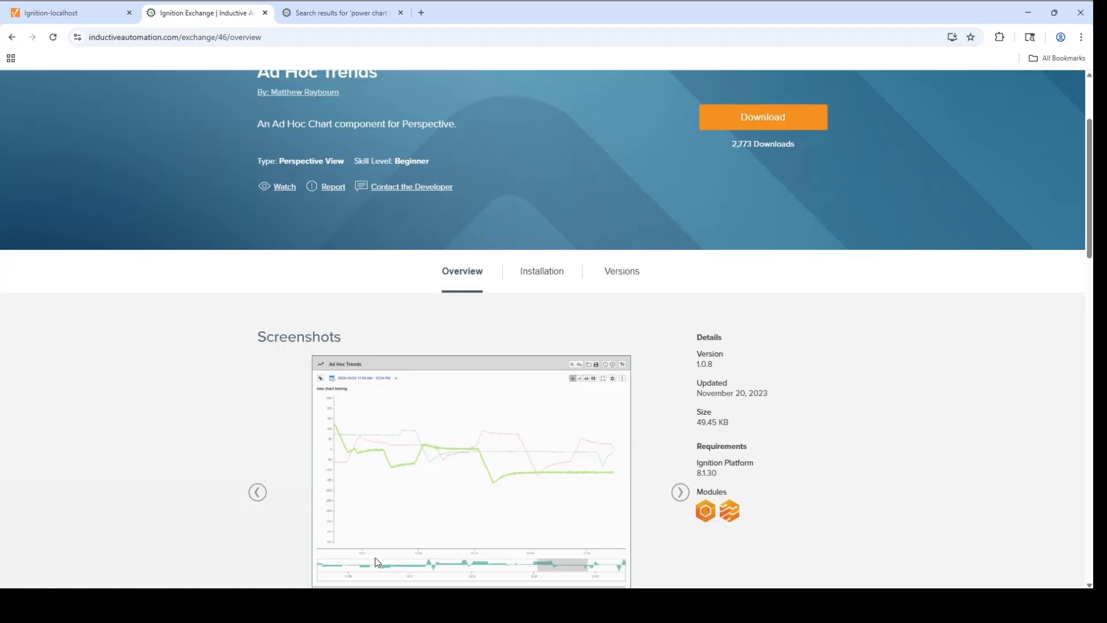
Step: Switch back to Ignition Designer, open the AdHocTrends view and start preview mode with MainTopControls selected
key(alt+Tab)
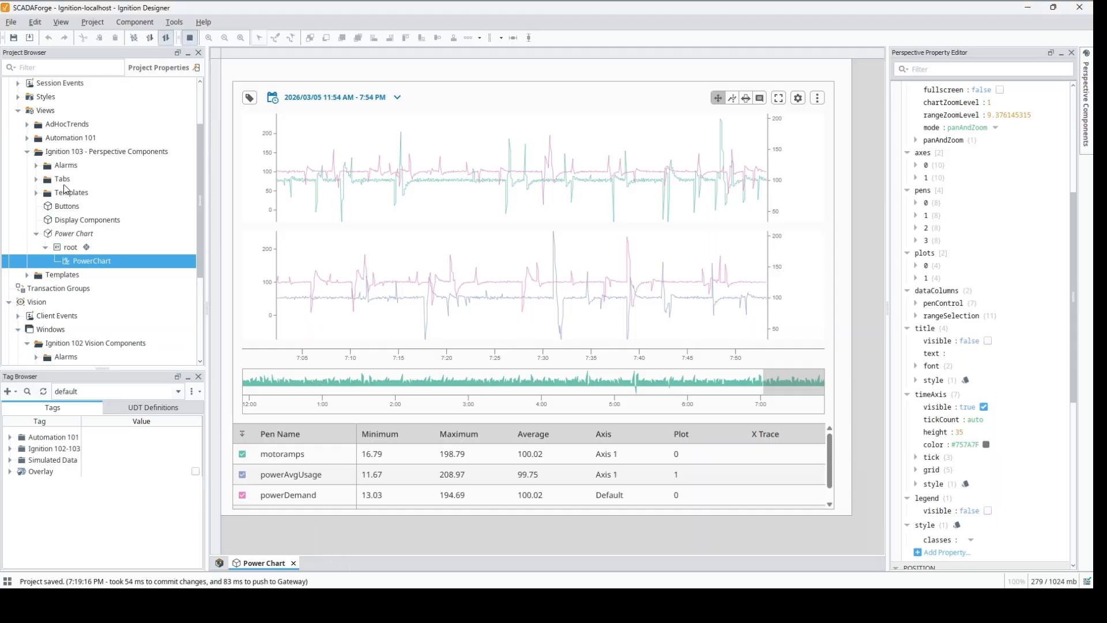
click(28, 124)
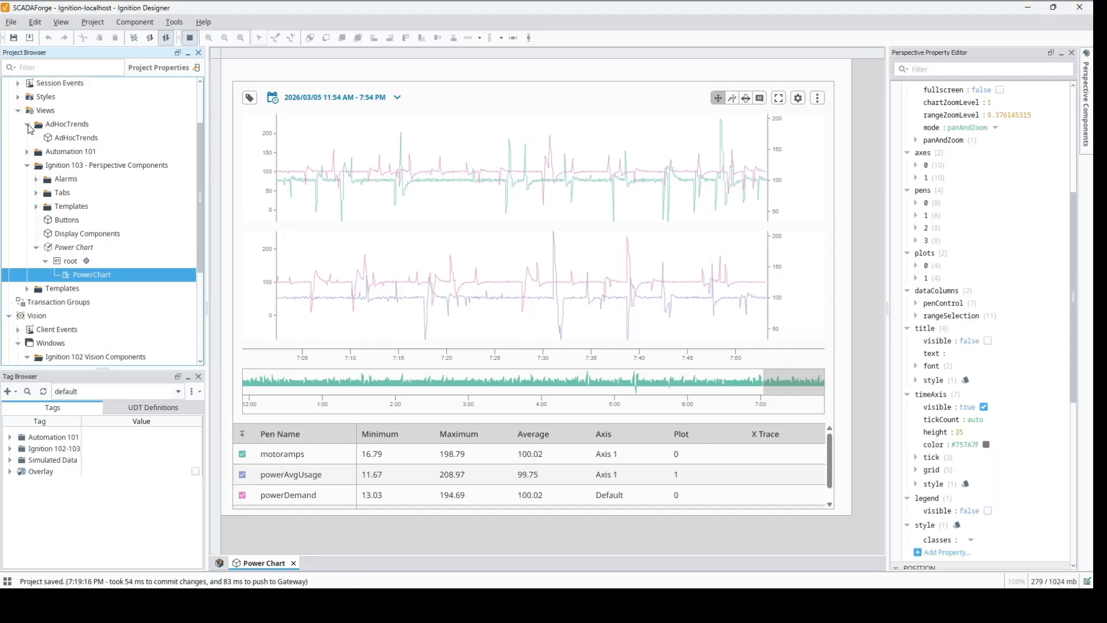
double_click(81, 138)
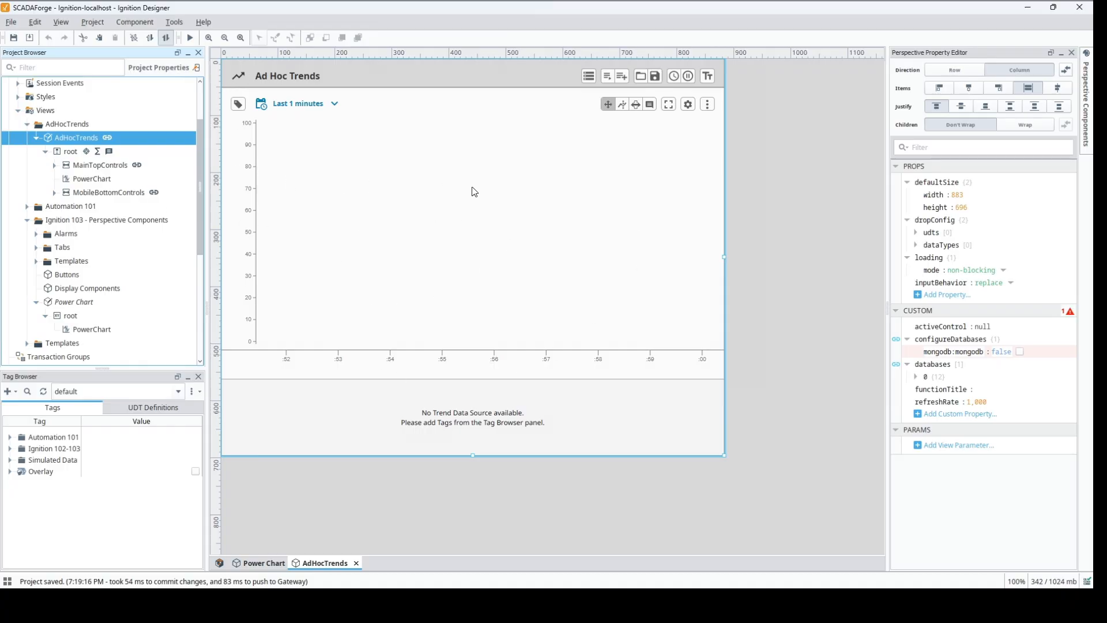
click(99, 167)
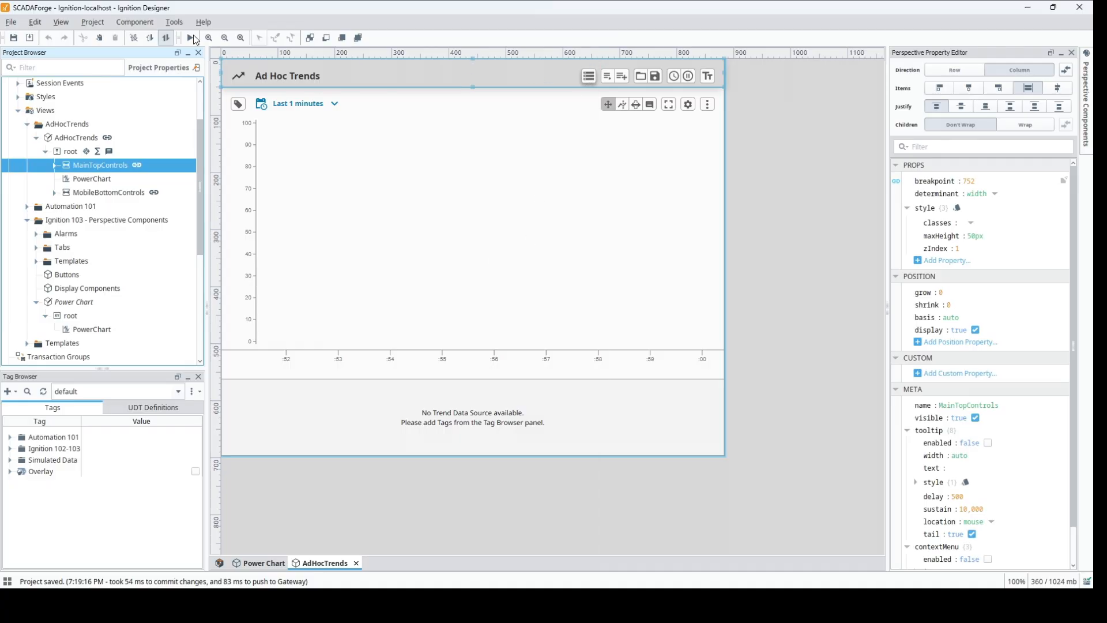
key(F5)
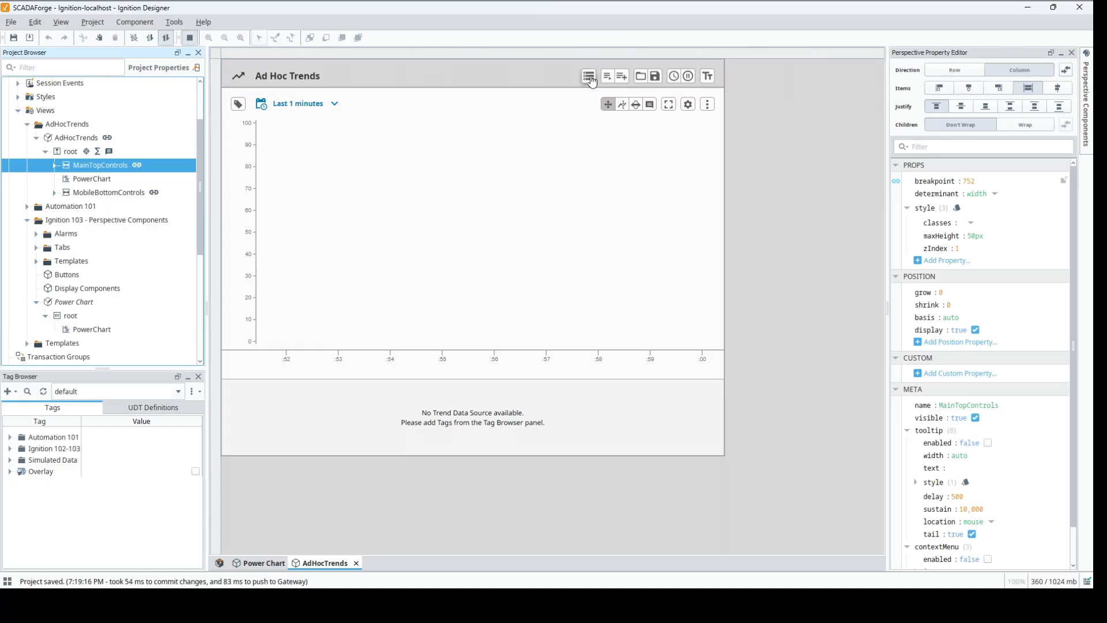
Step: Examine the Ad Hoc Trends options for configuring databases, loading and saving charts, loading a file, real-time refresh rate and title, then cancel
click(590, 78)
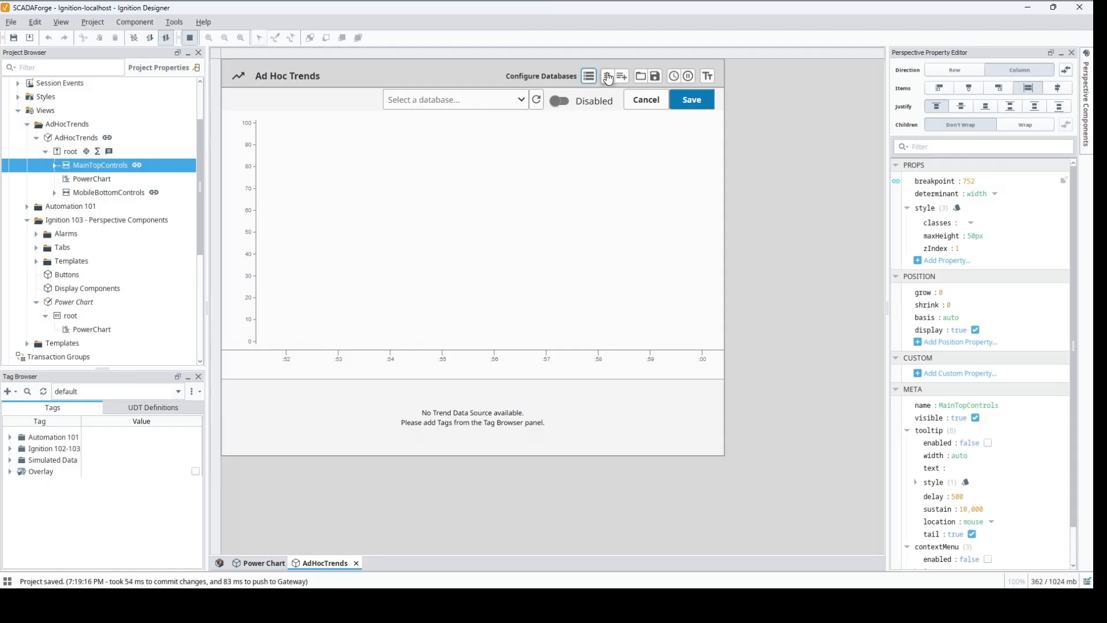
click(608, 77)
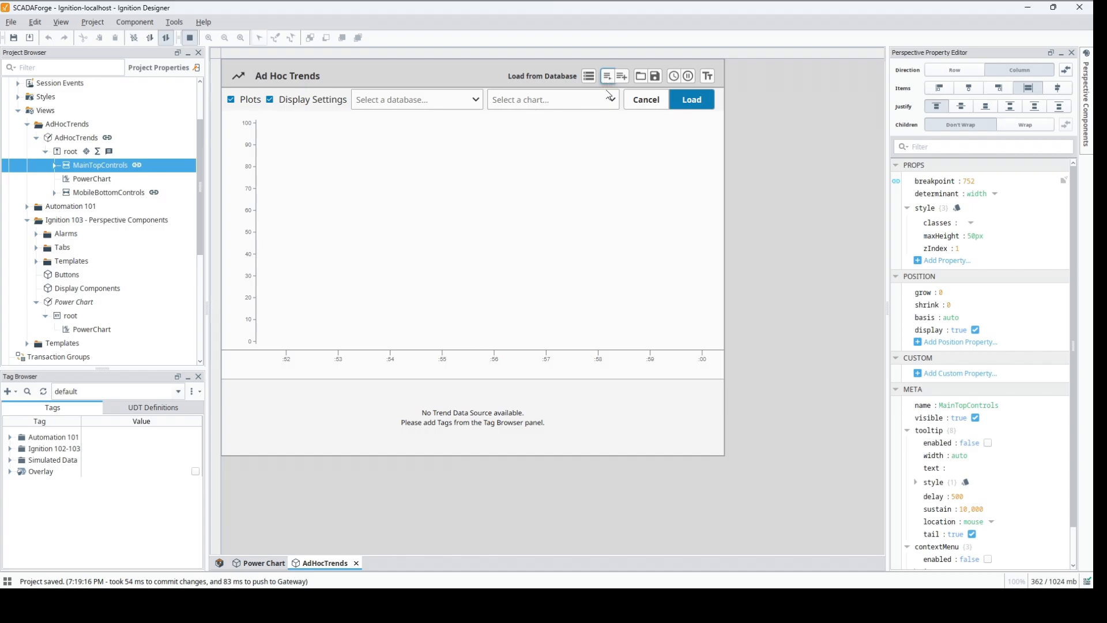
click(622, 76)
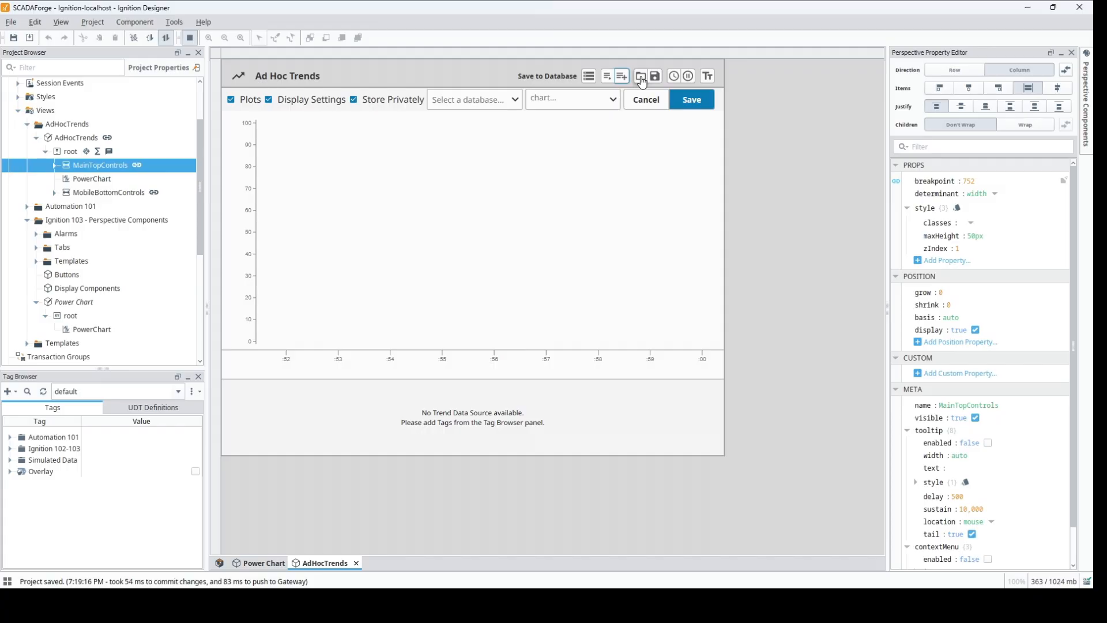
click(640, 77)
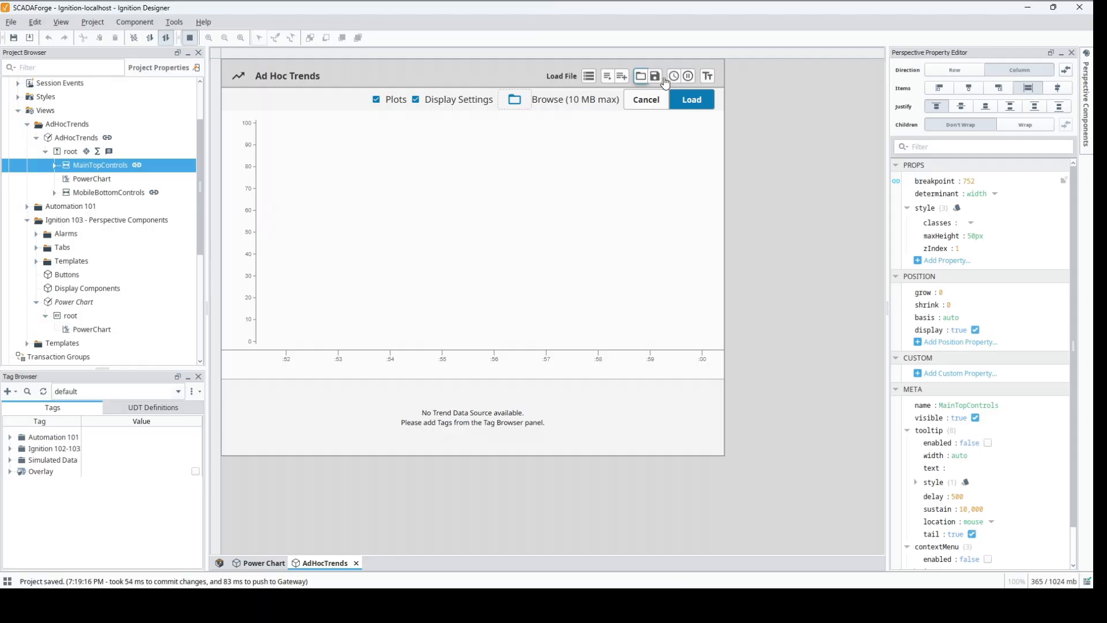
click(674, 78)
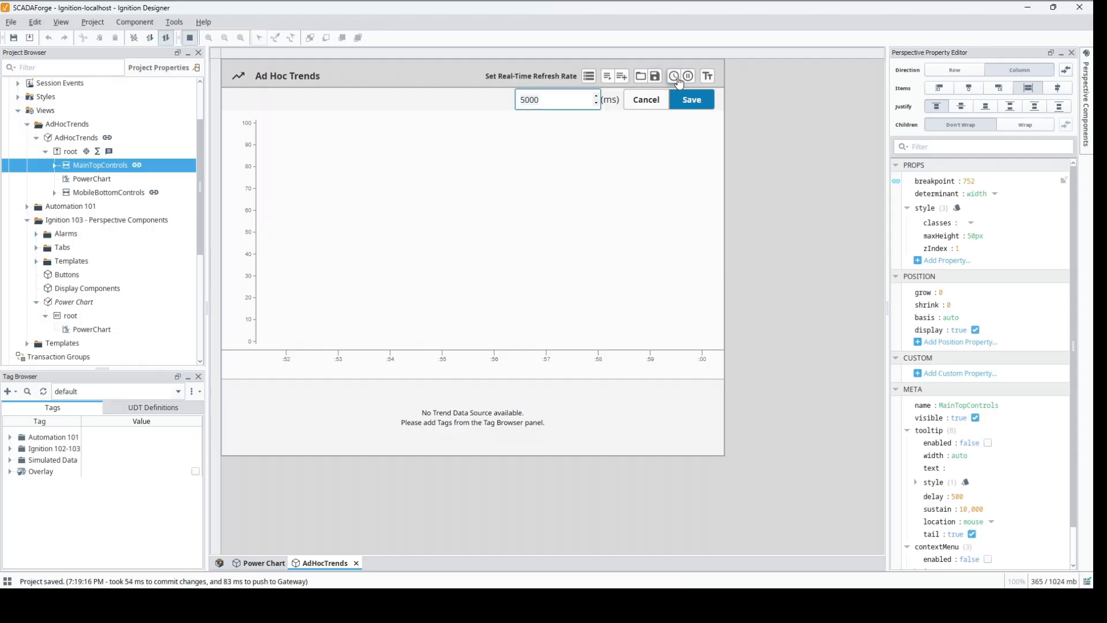
click(689, 77)
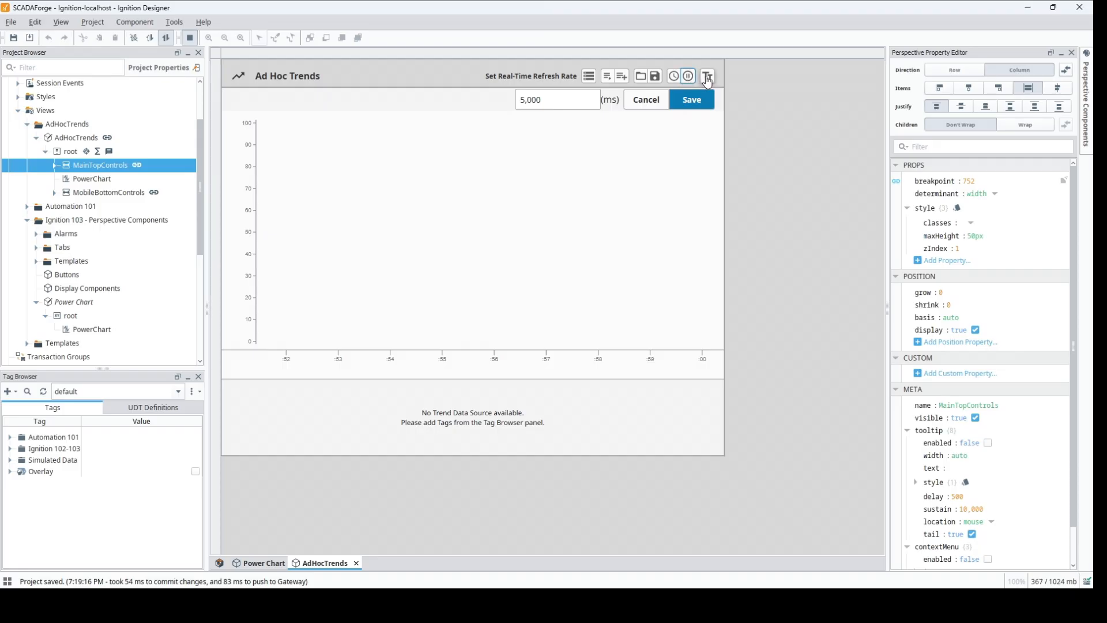
click(707, 78)
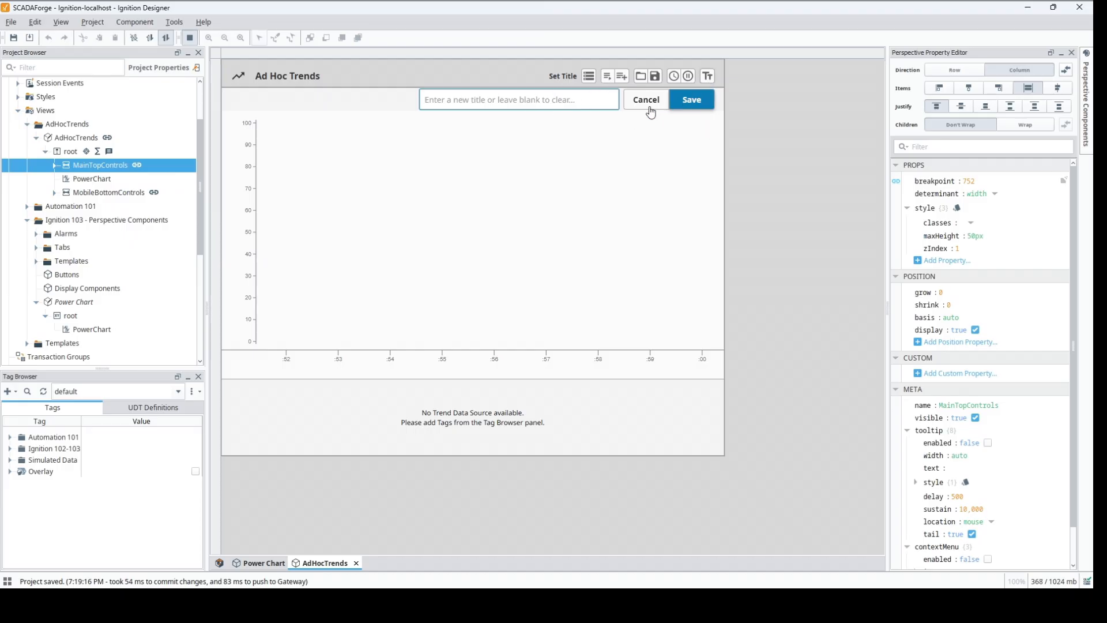
click(646, 101)
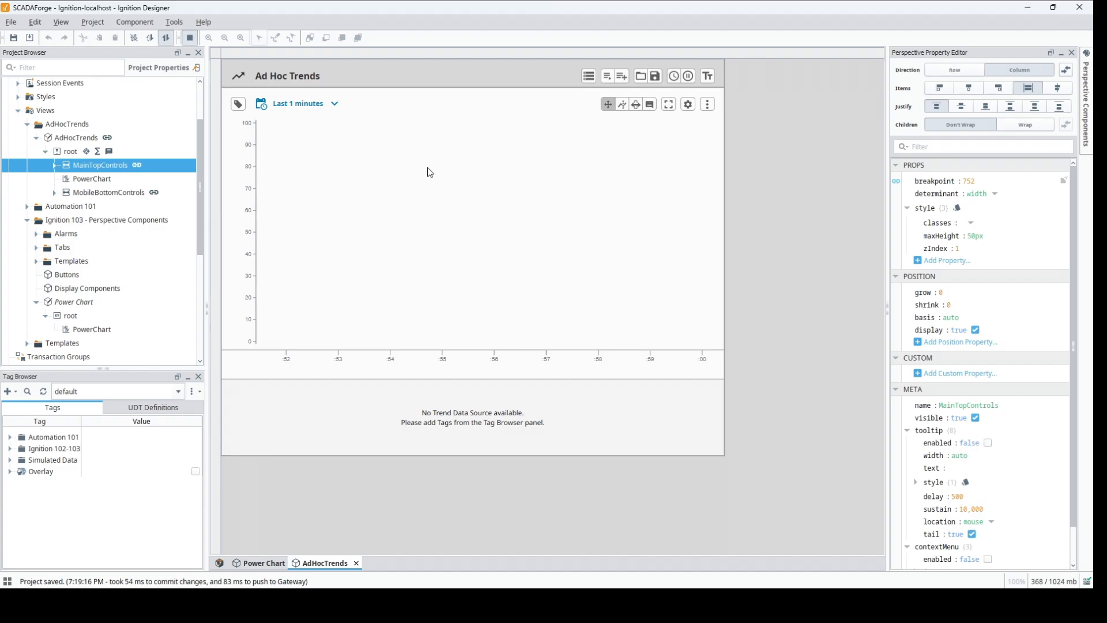
Step: Add the first refrigeration compressor's historical motoramps, percentLoaded, powerAvgUsage and powerDemand tags to the Ad Hoc Trends chart and close its tag browser
click(239, 104)
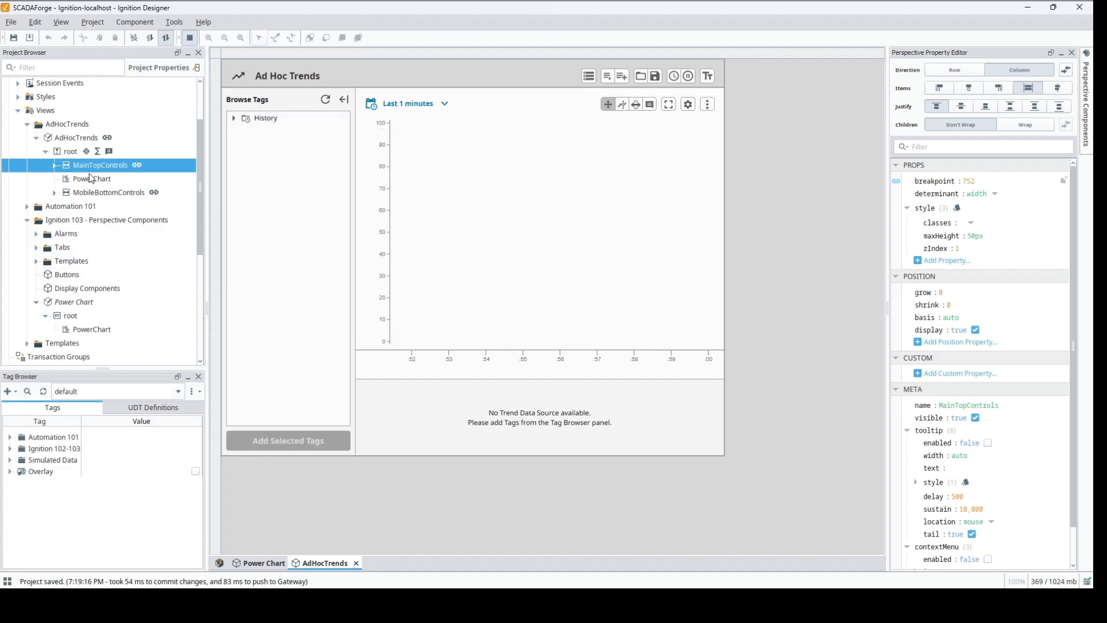
click(233, 119)
click(245, 132)
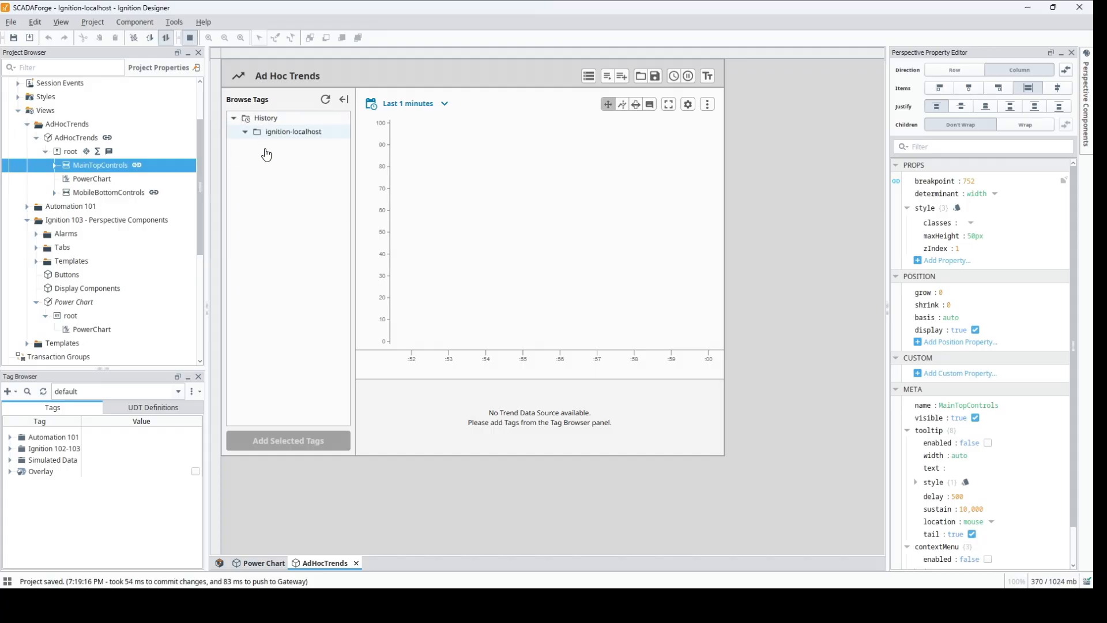
click(259, 149)
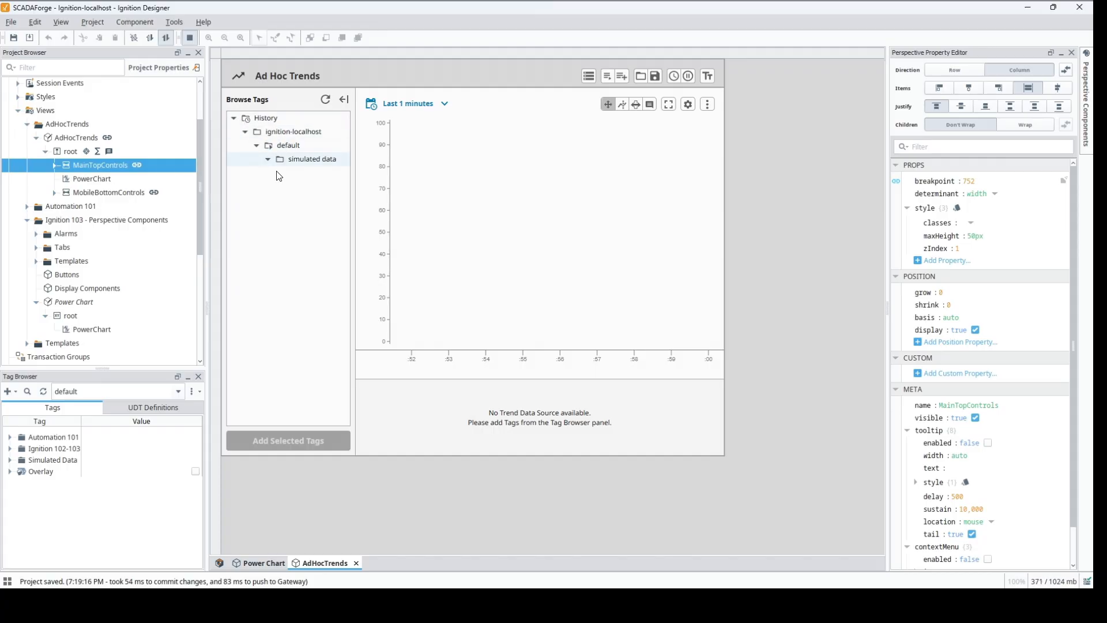
click(269, 159)
click(279, 173)
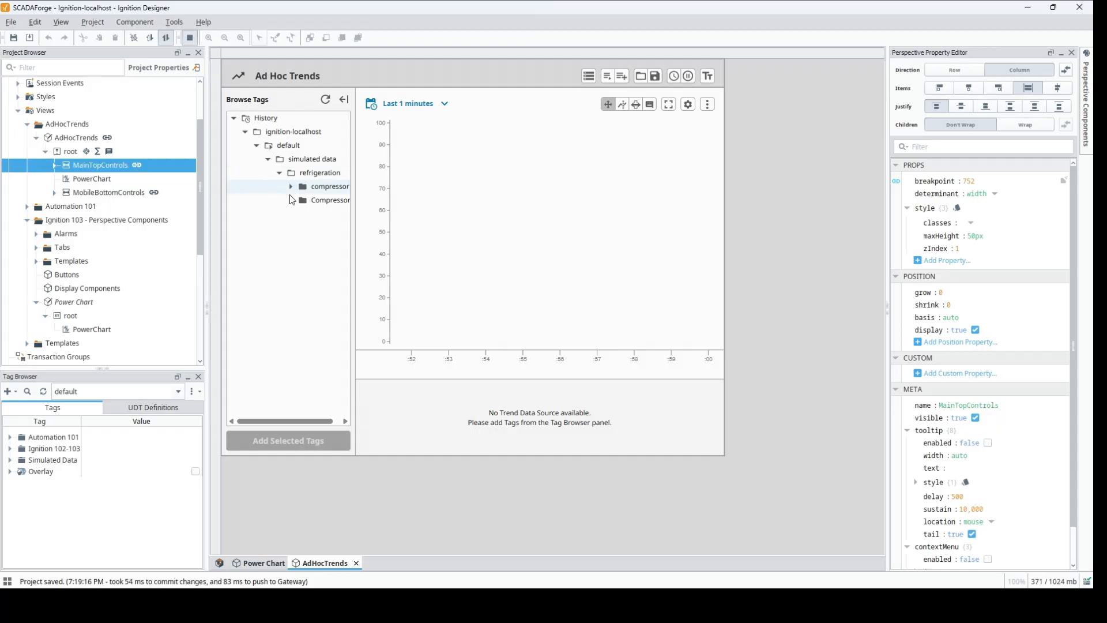
click(291, 186)
click(319, 202)
shift+click(326, 241)
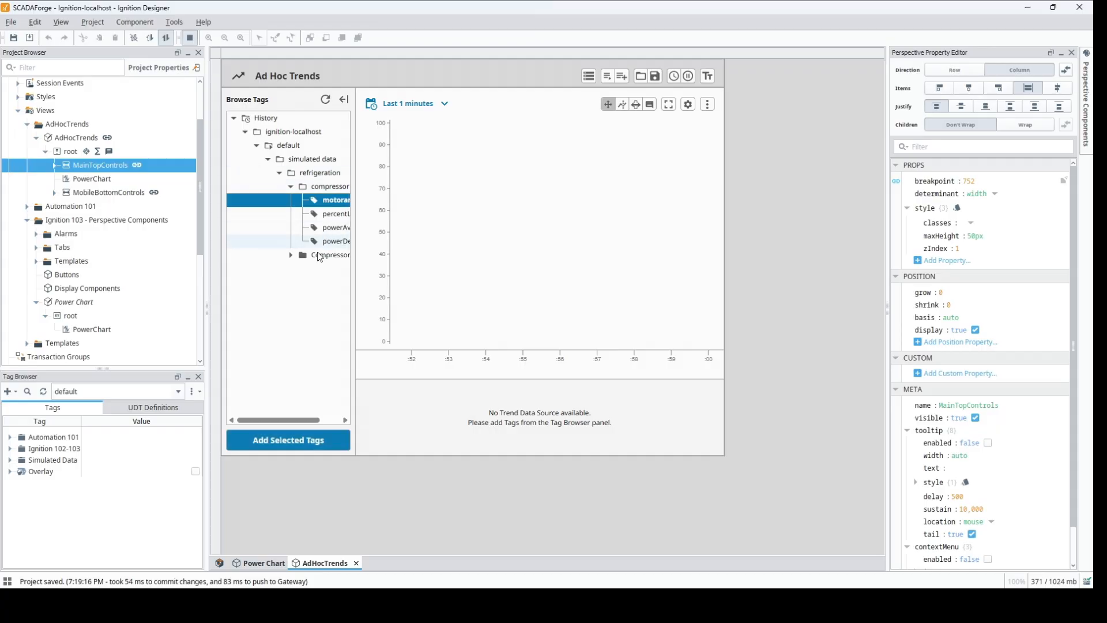
click(305, 444)
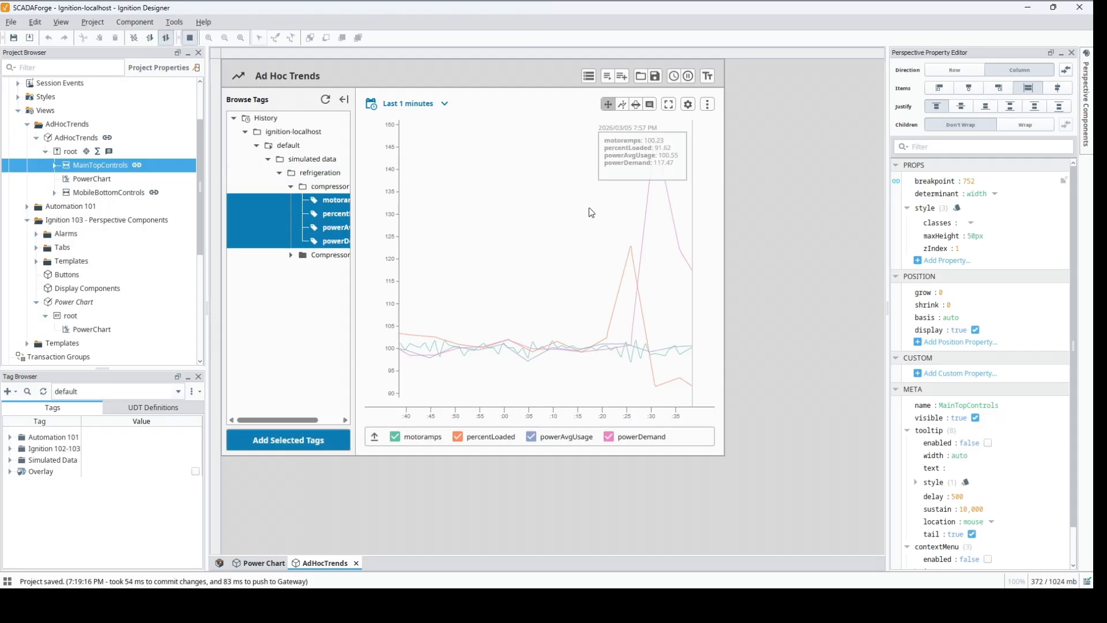
click(343, 100)
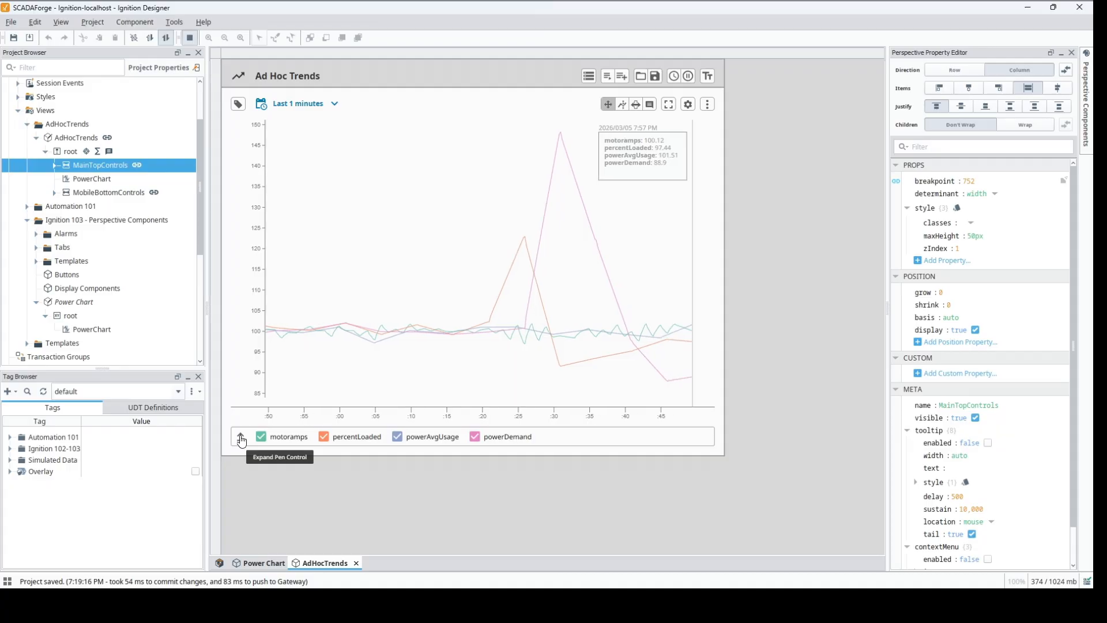
Step: Hide and restore the motoramps and percentLoaded pens, and expand and collapse the chart's pen control
click(262, 436)
click(324, 437)
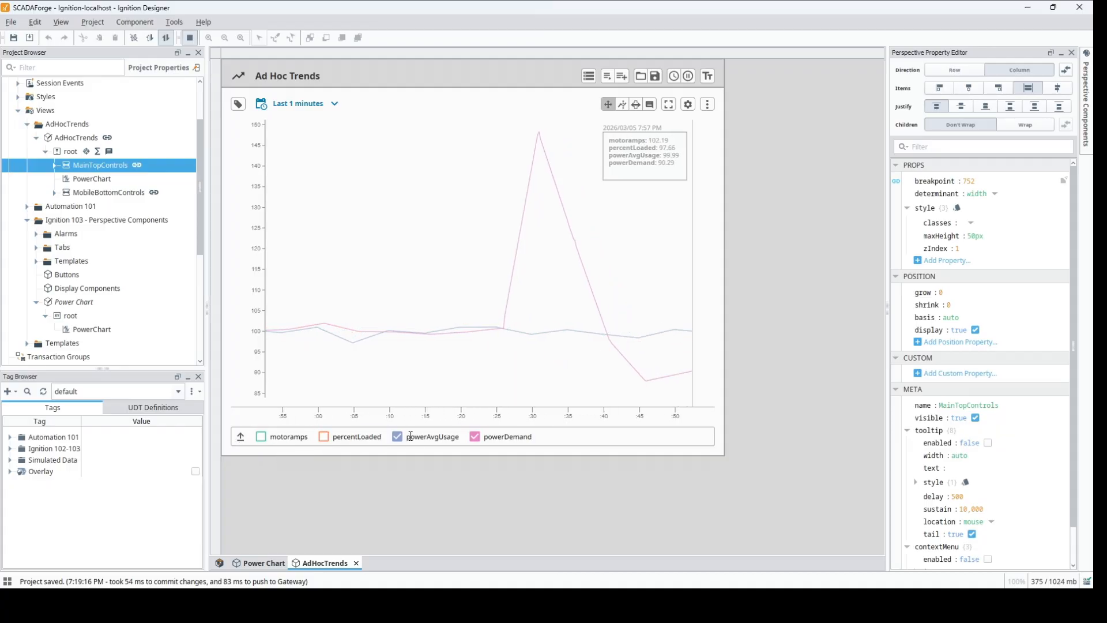
click(324, 436)
click(261, 436)
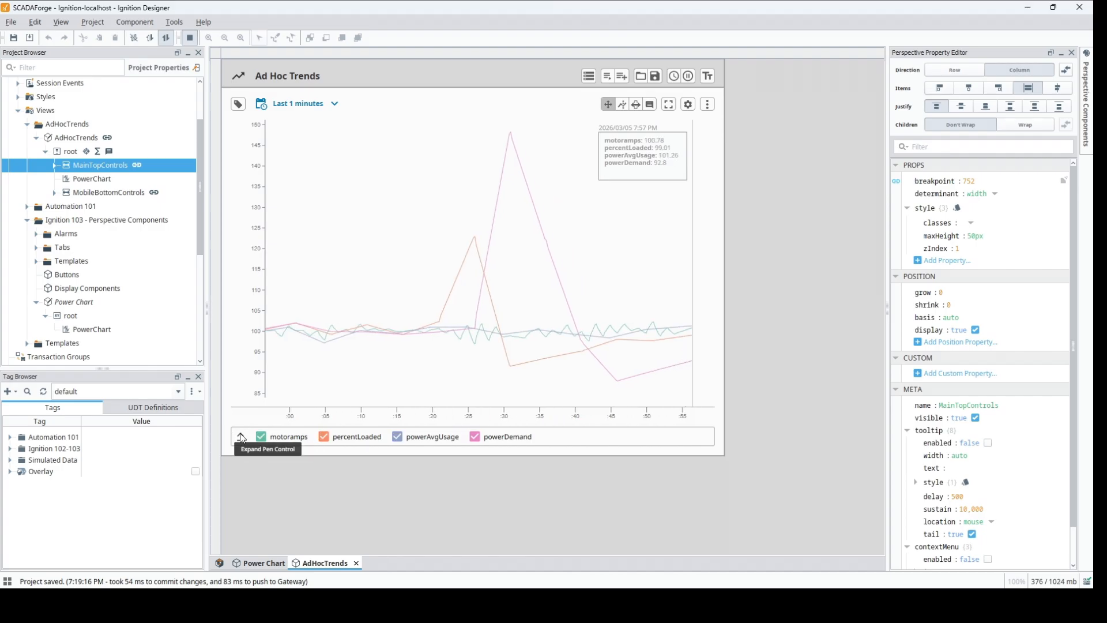
click(240, 436)
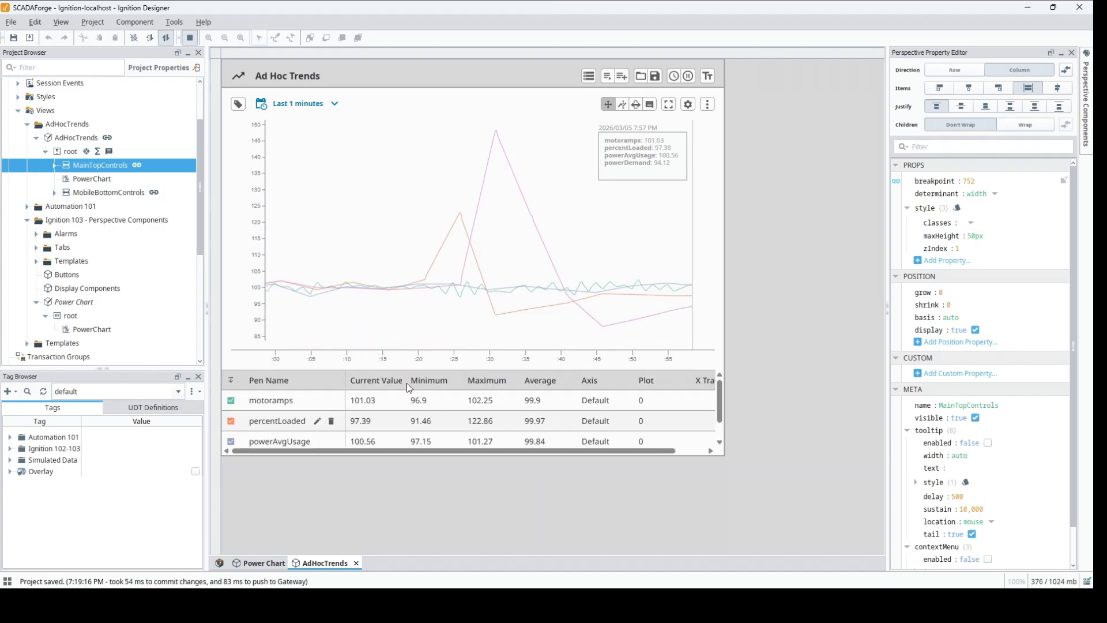
click(232, 385)
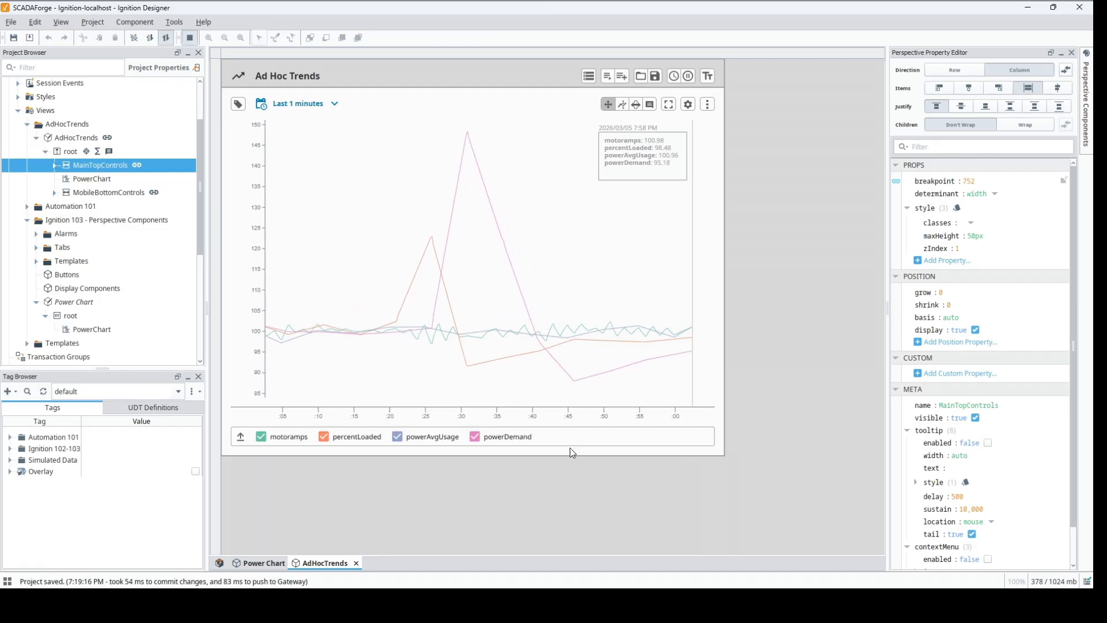